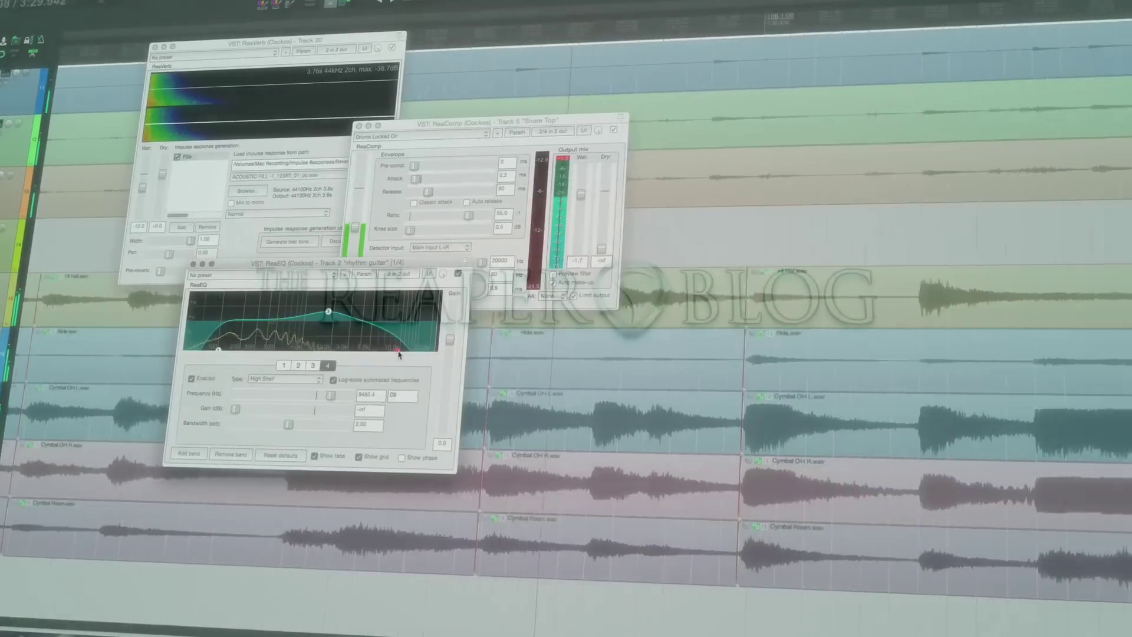
drag(399, 355, 421, 356)
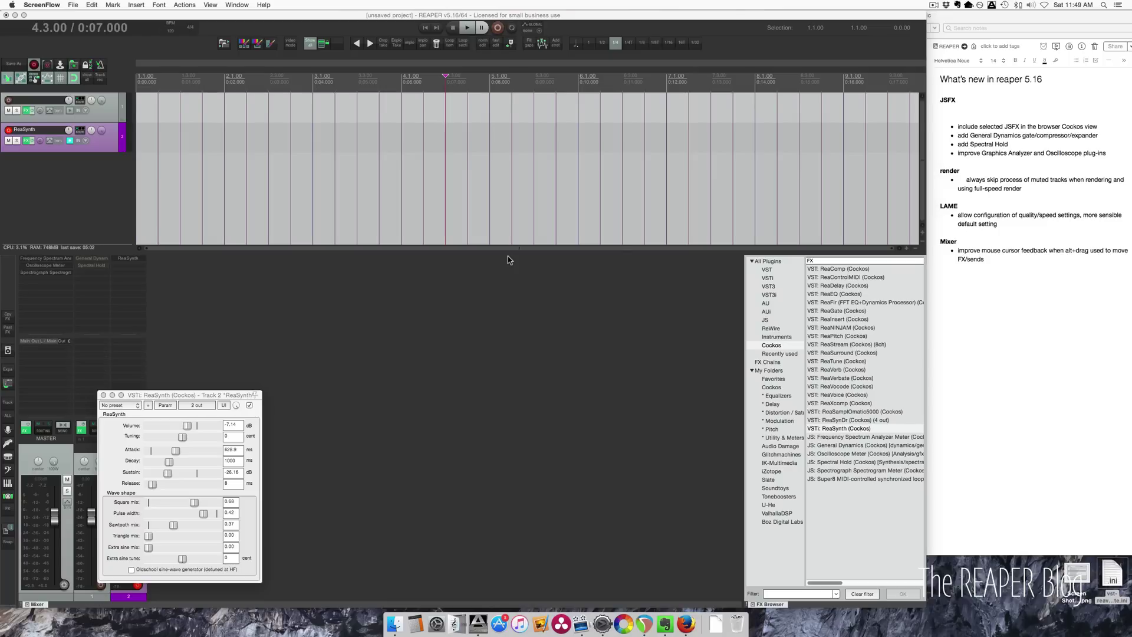
click(522, 334)
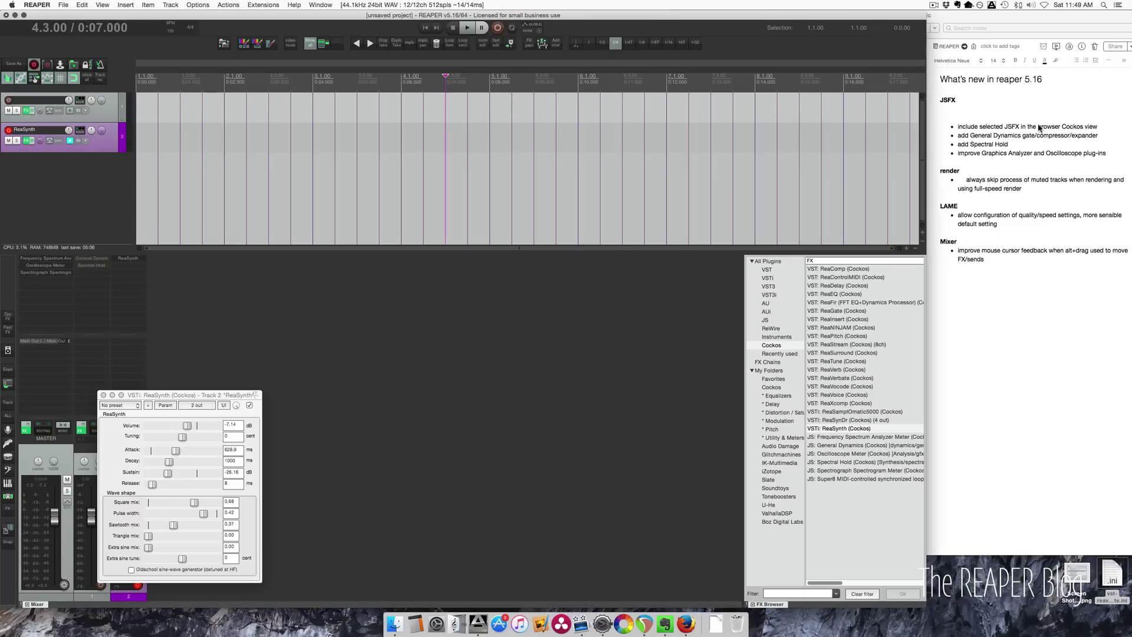
click(967, 128)
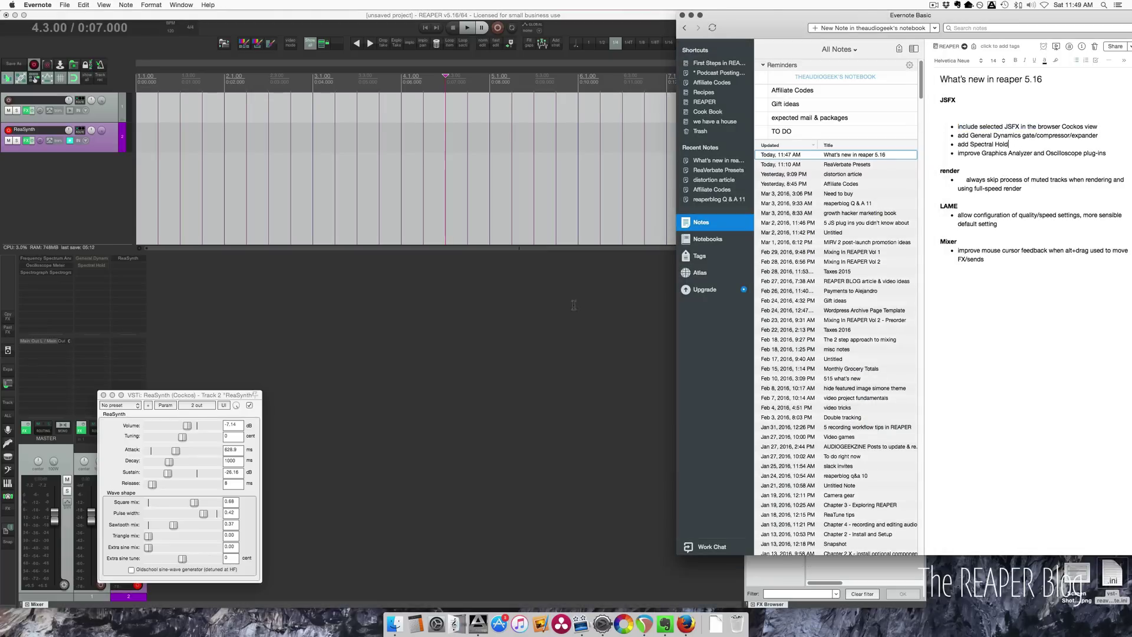
- Highlight the JS plug-ins in the FX browser's Cockos list, from Frequency Spectrum Analyzer Meter to Super8
click(577, 323)
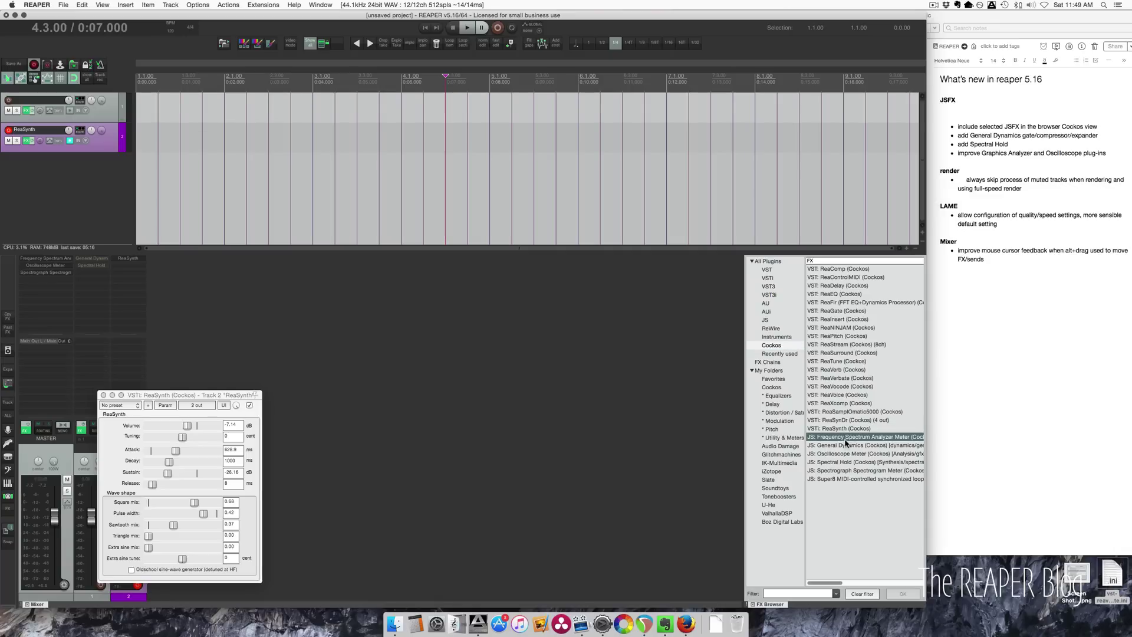
shift+click(840, 479)
click(838, 499)
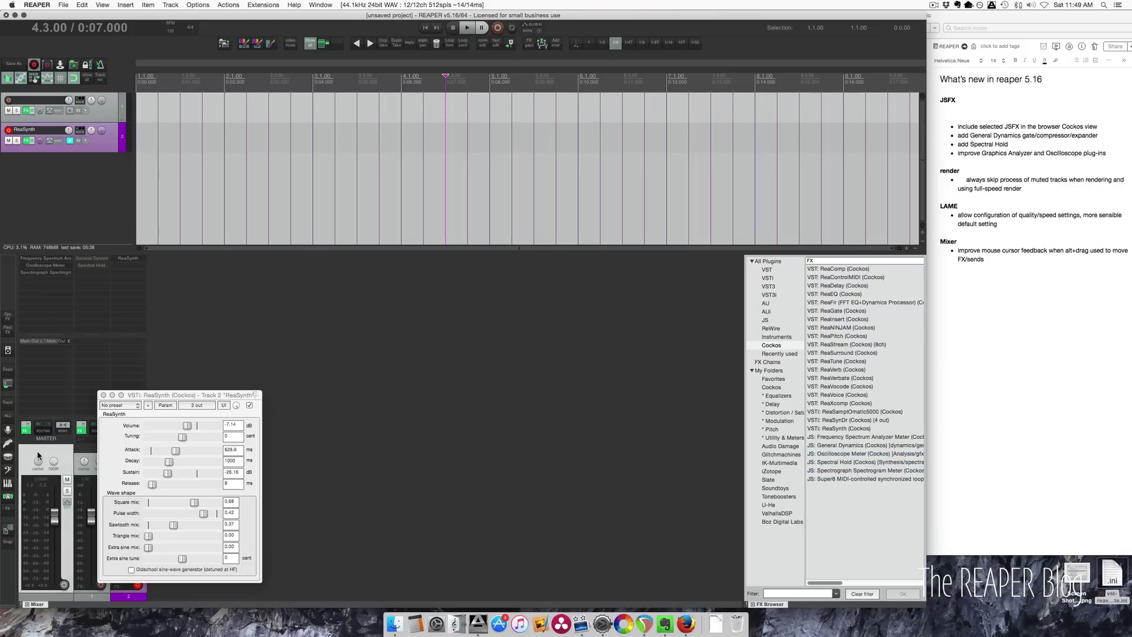
- Reposition the ReaSynth window and open the master track's Frequency Spectrum Analyzer, Spectrograph and Oscilloscope meter windows
drag(163, 397, 94, 316)
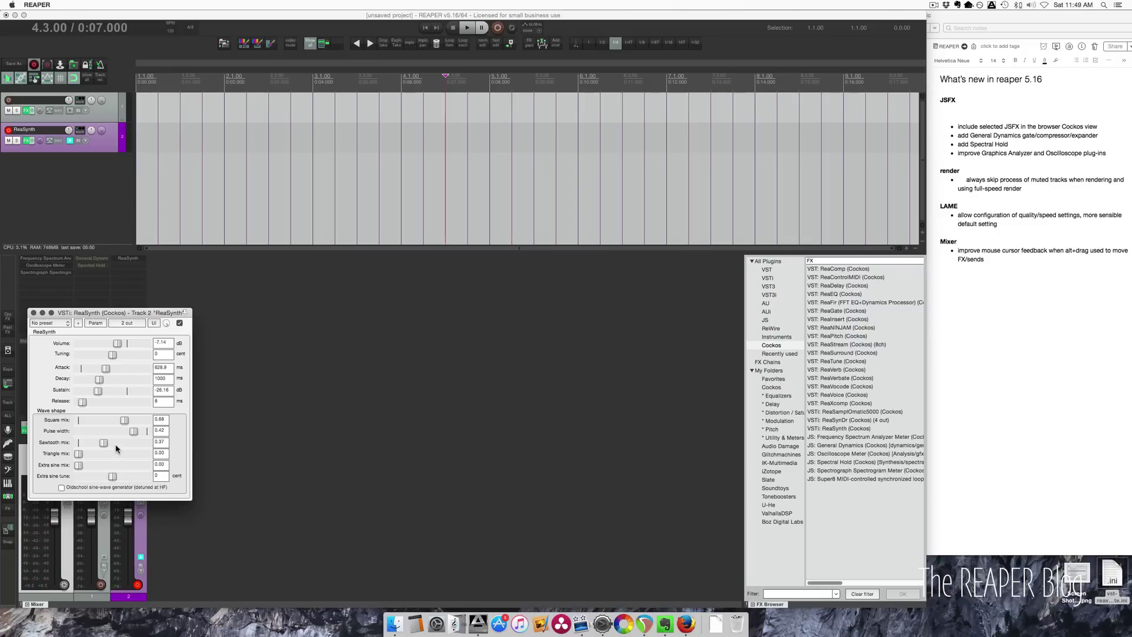
drag(133, 312, 186, 389)
click(59, 442)
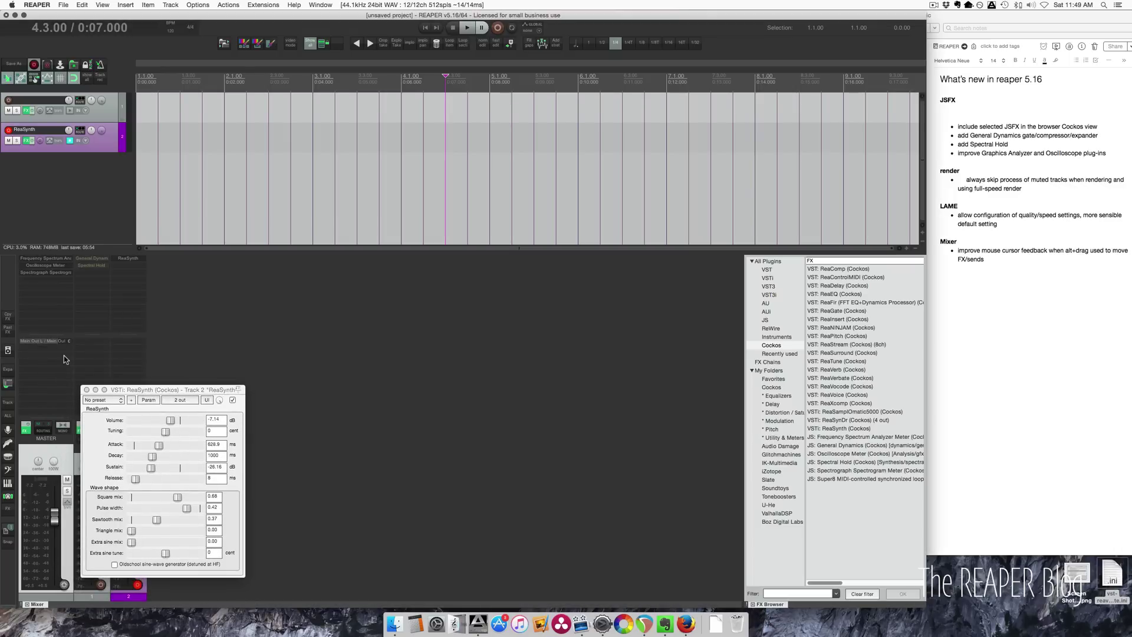
key(f)
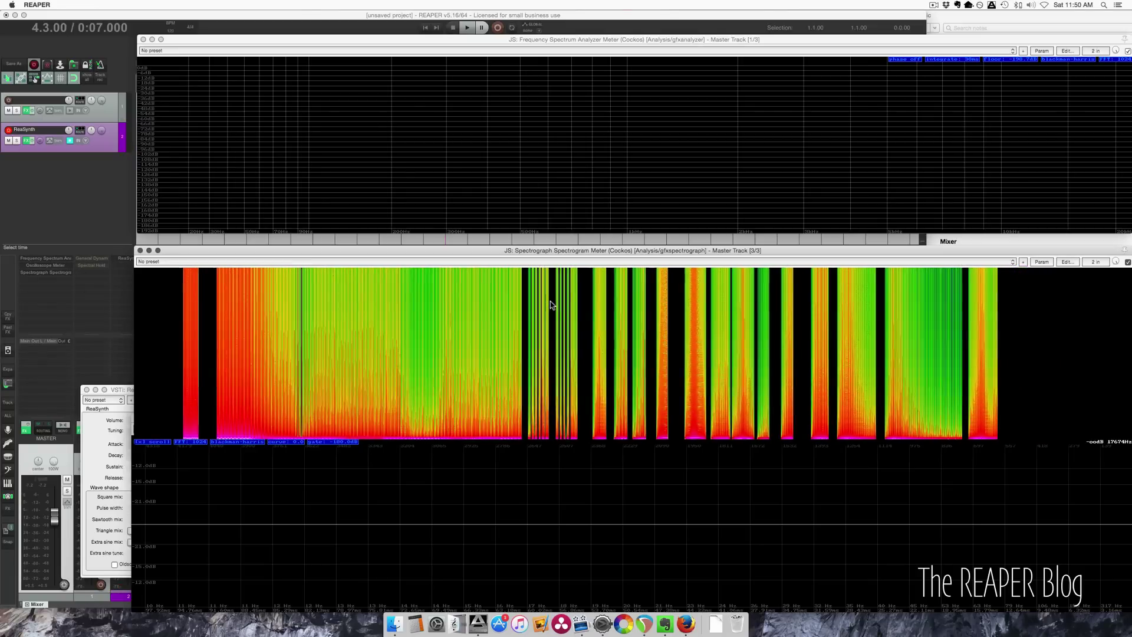
- Try out the scroll option of the Spectrograph meter and return to the Oscilloscope meter
click(428, 511)
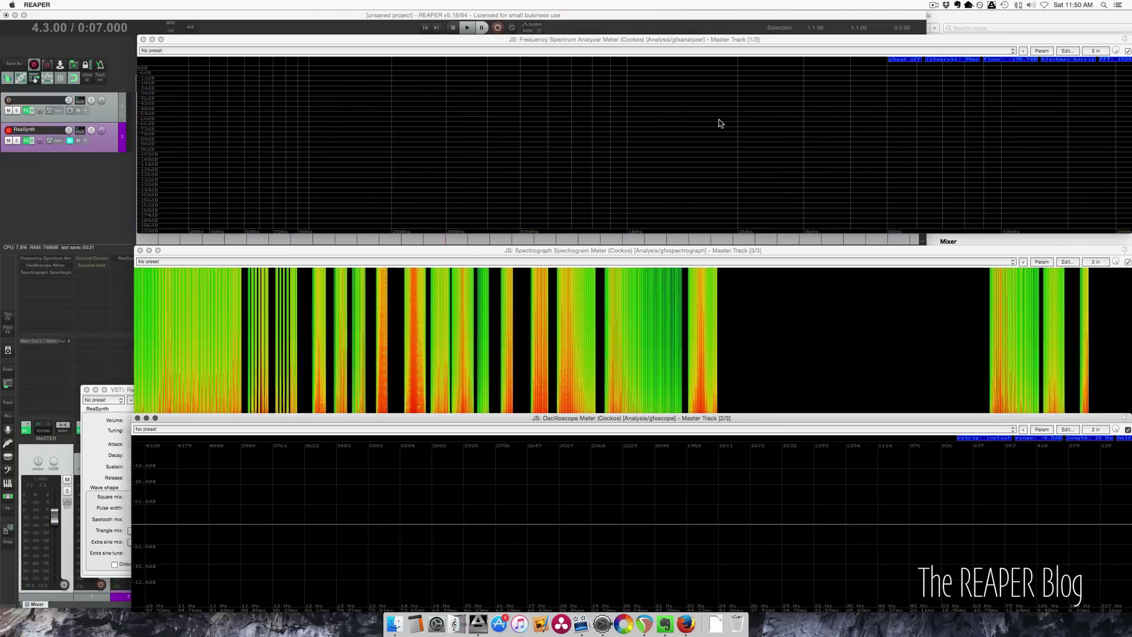
click(748, 307)
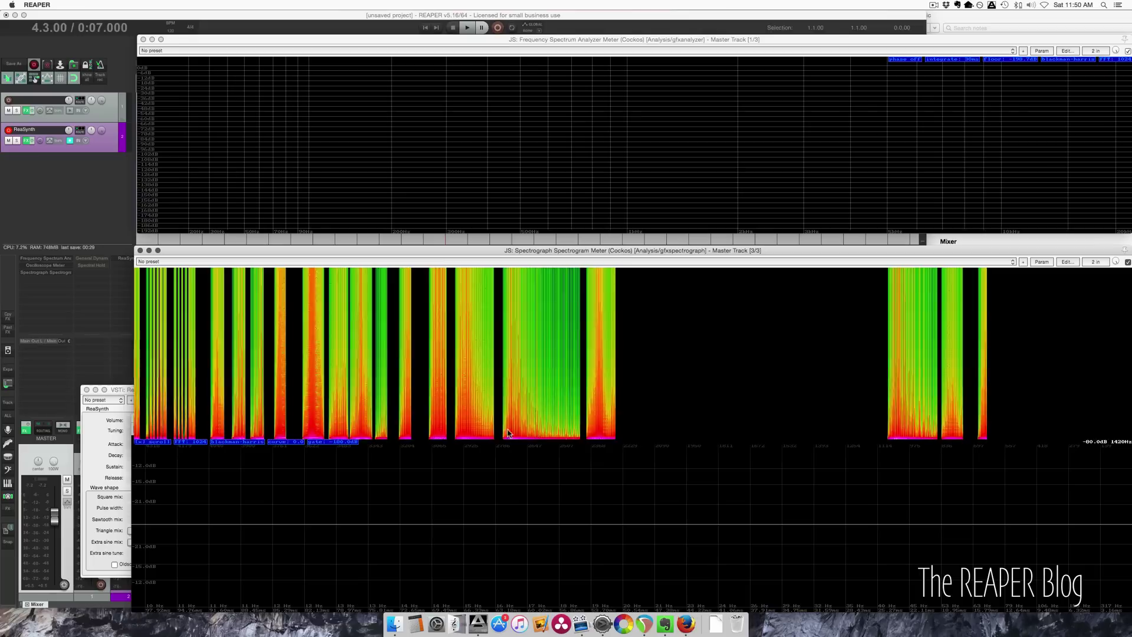
click(154, 442)
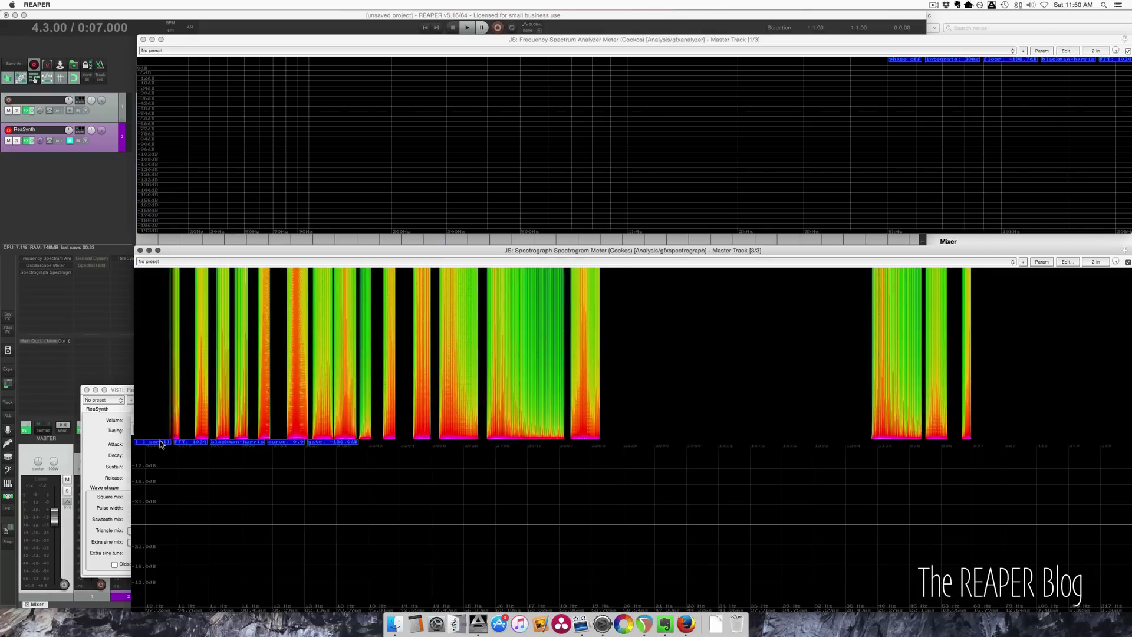
click(321, 469)
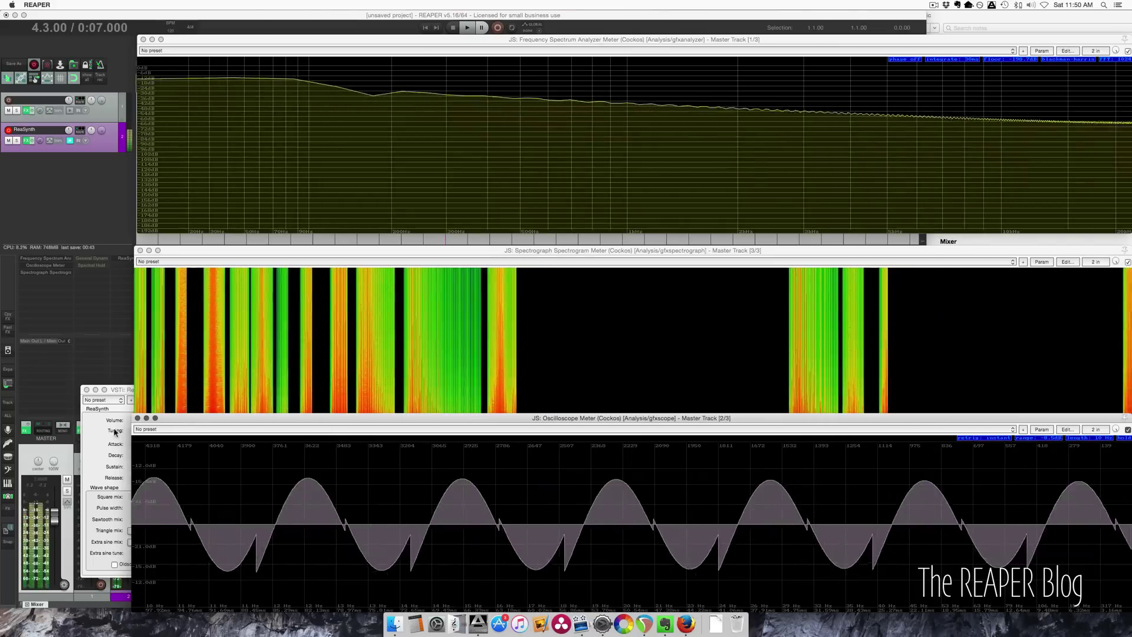
- Bring the ReaSynth window into view and set its square mix to 1.00 and sawtooth mix to 0.00
click(120, 395)
drag(119, 392, 99, 329)
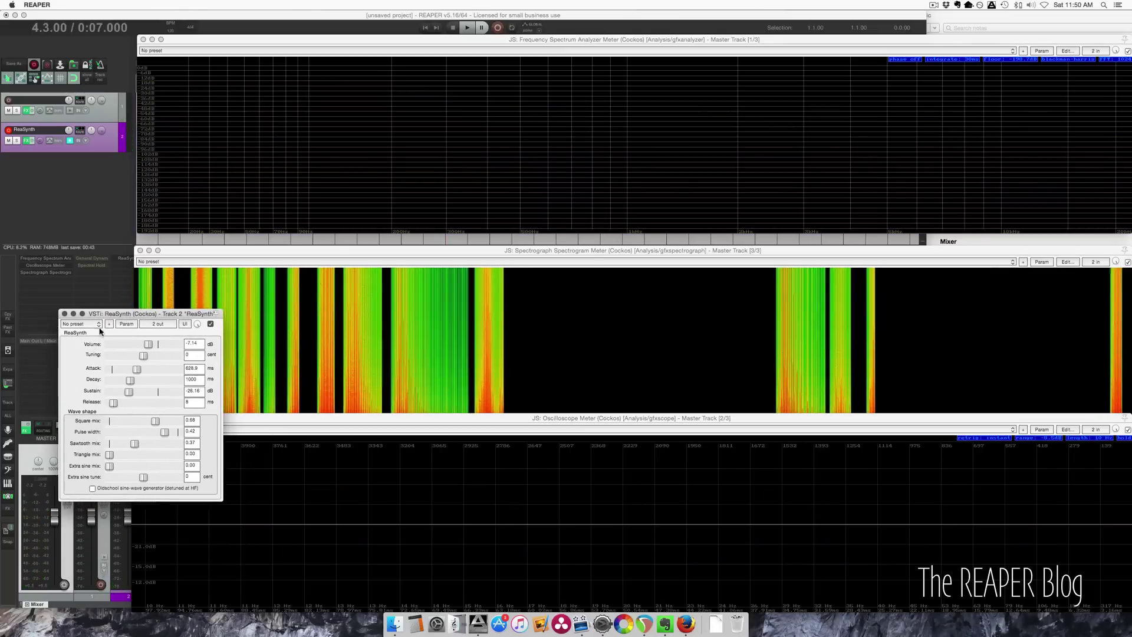
double_click(156, 422)
drag(135, 443, 89, 455)
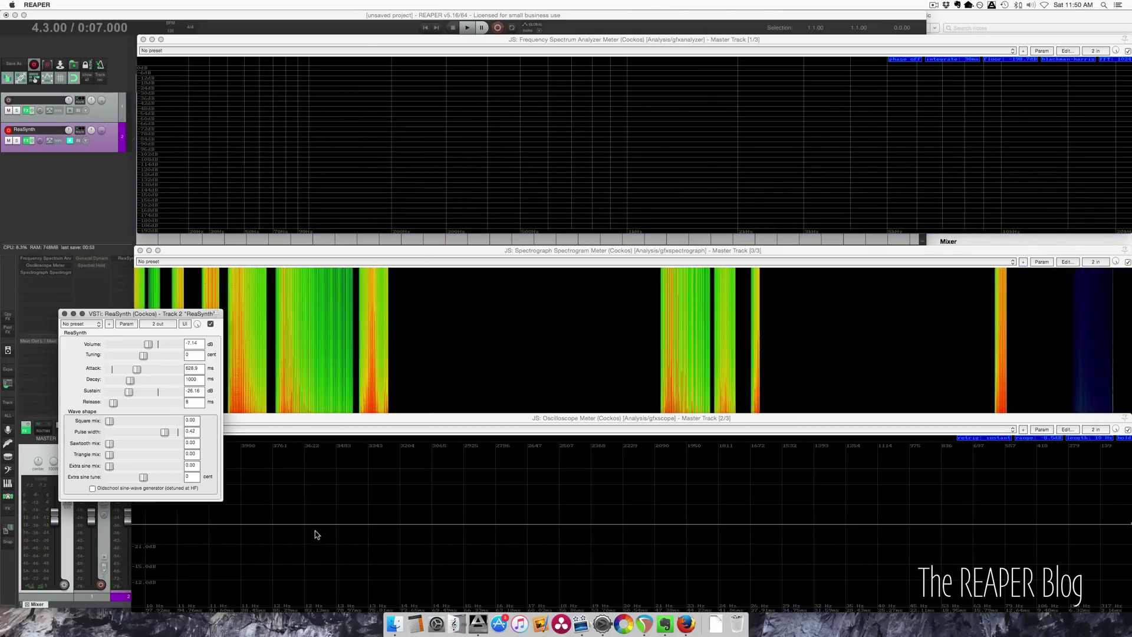
drag(110, 422, 180, 421)
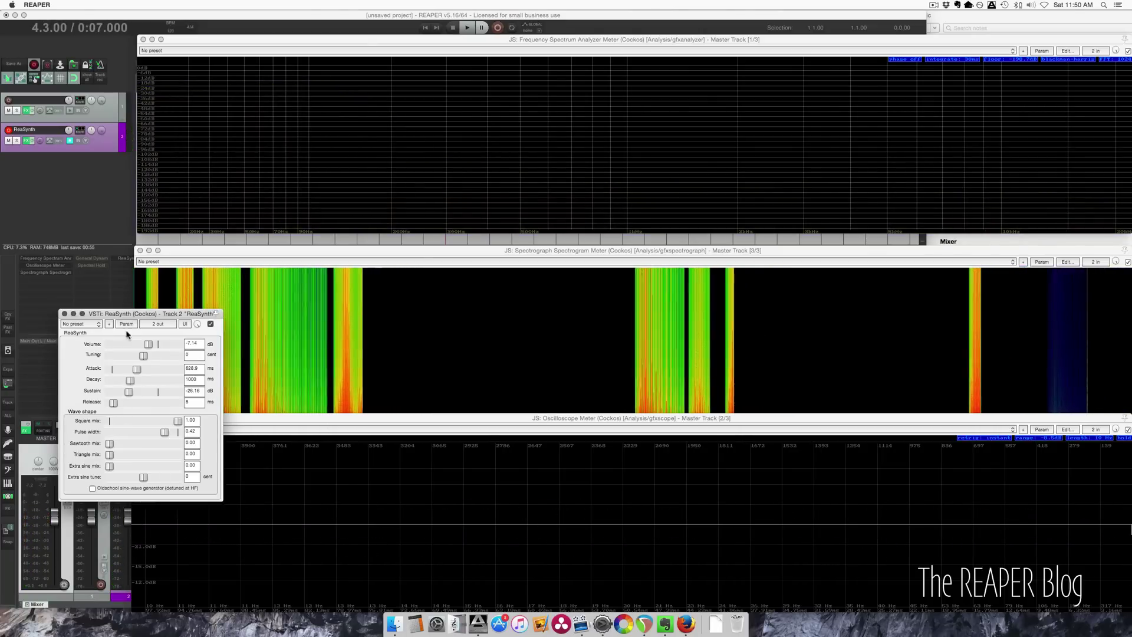
- Set ReaSynth's volume to -20.93 dB, attack to 0.0 ms, decay to 1 ms, sustain to +0.00 dB and pulse width to 0.50
drag(148, 344, 133, 346)
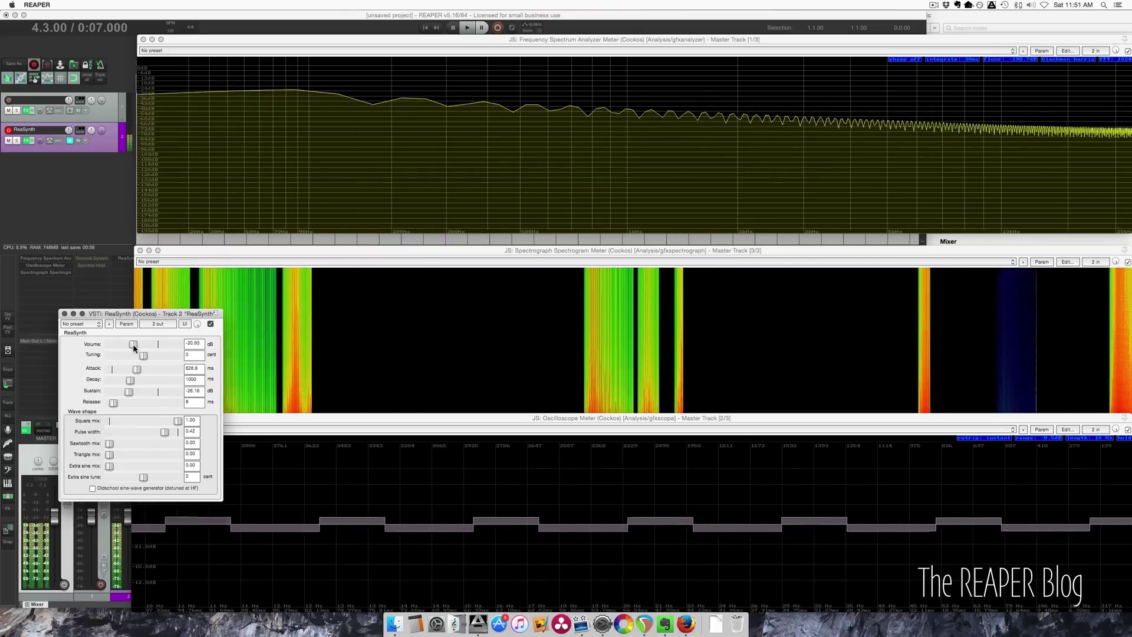
drag(135, 372, 164, 396)
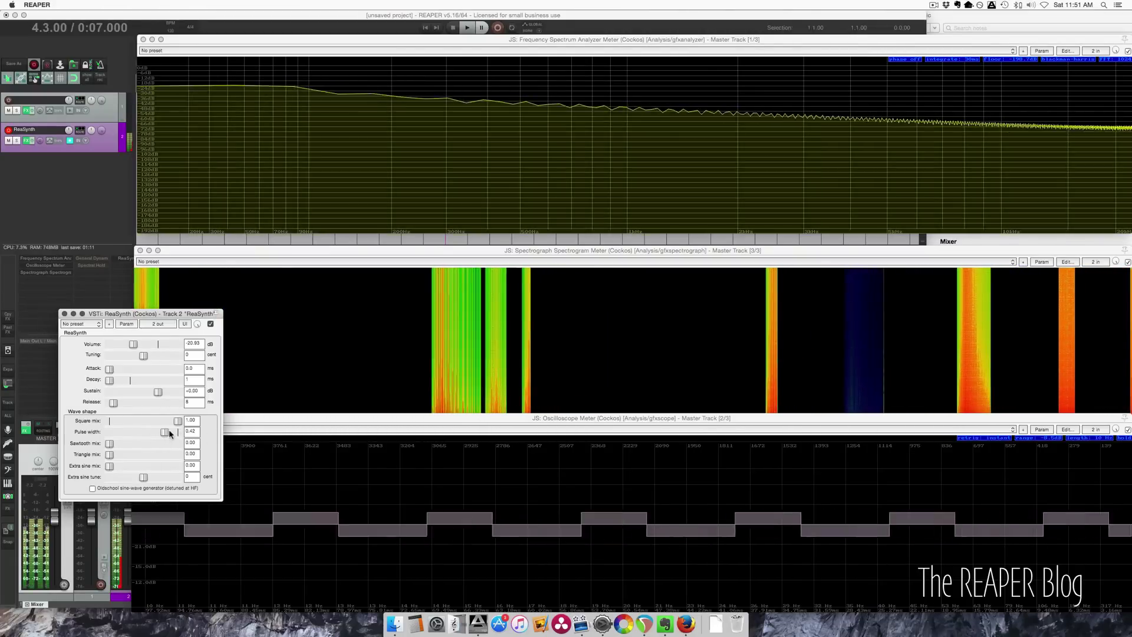
mouse_move(168, 430)
mouse_down()
mouse_move(111, 433)
mouse_move(182, 435)
mouse_up()
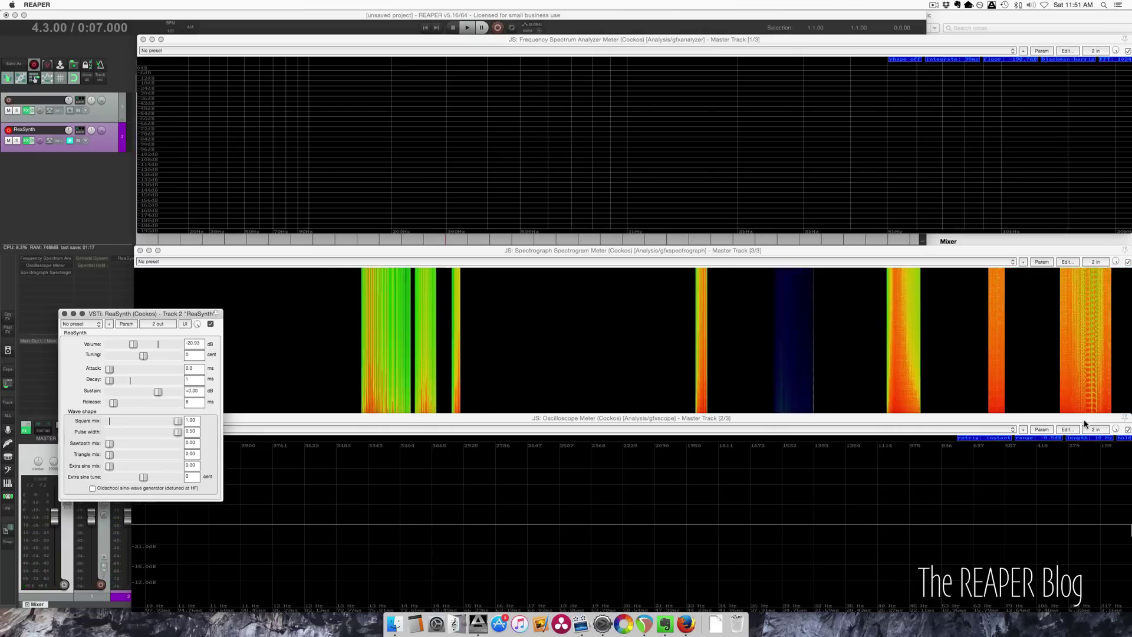
- Freeze and release the Oscilloscope meter's display with its hold option, and change its retrigger mode
click(1124, 439)
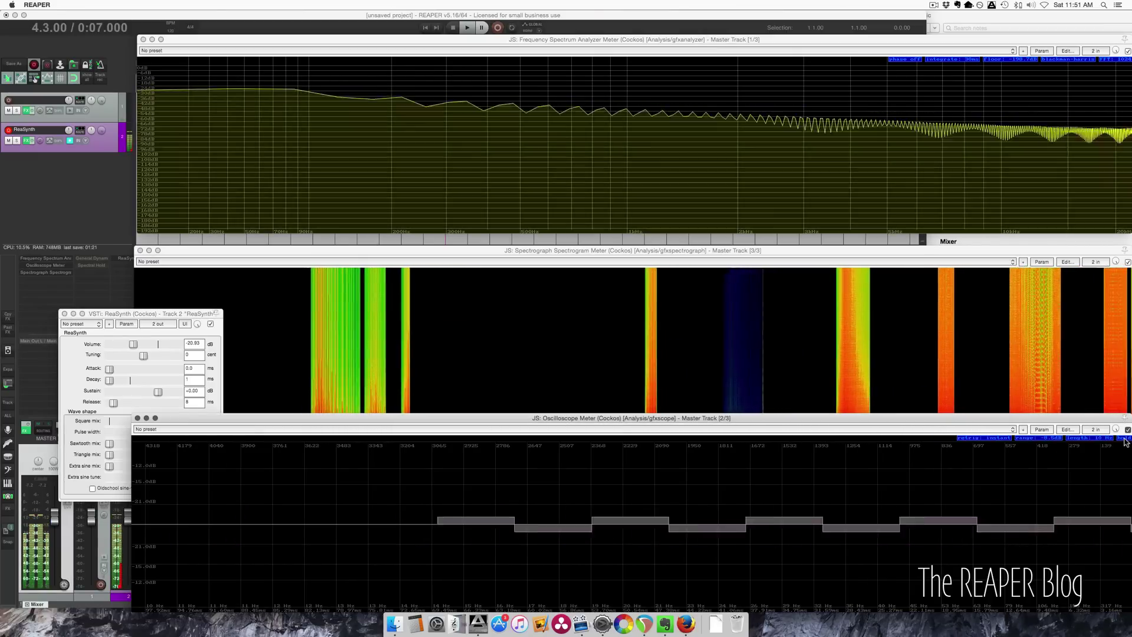
click(1126, 440)
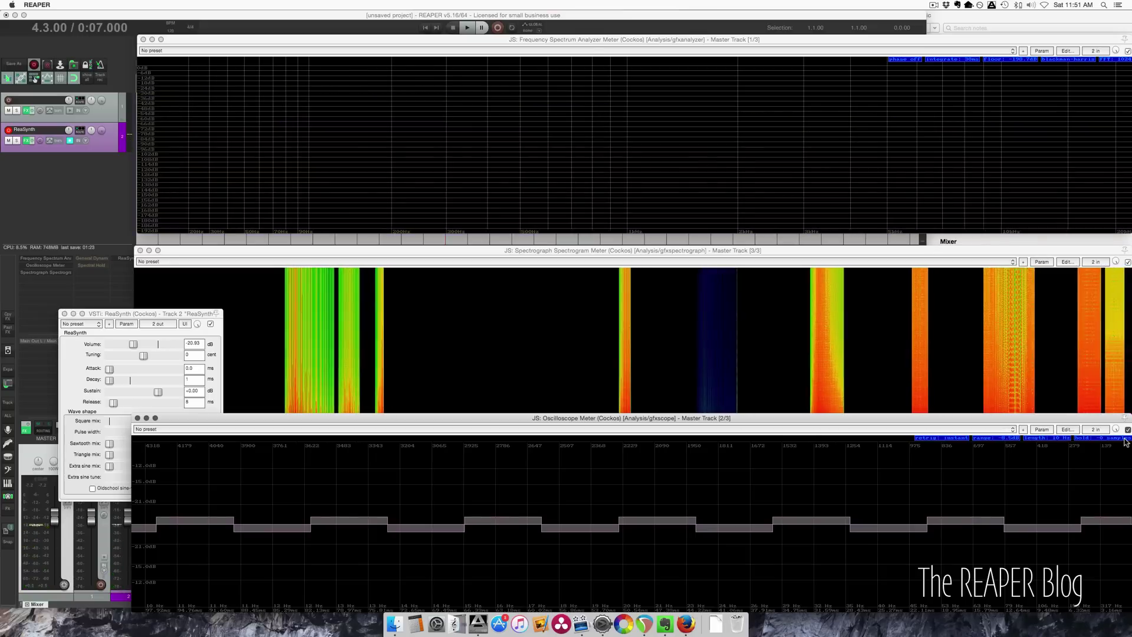
click(1126, 440)
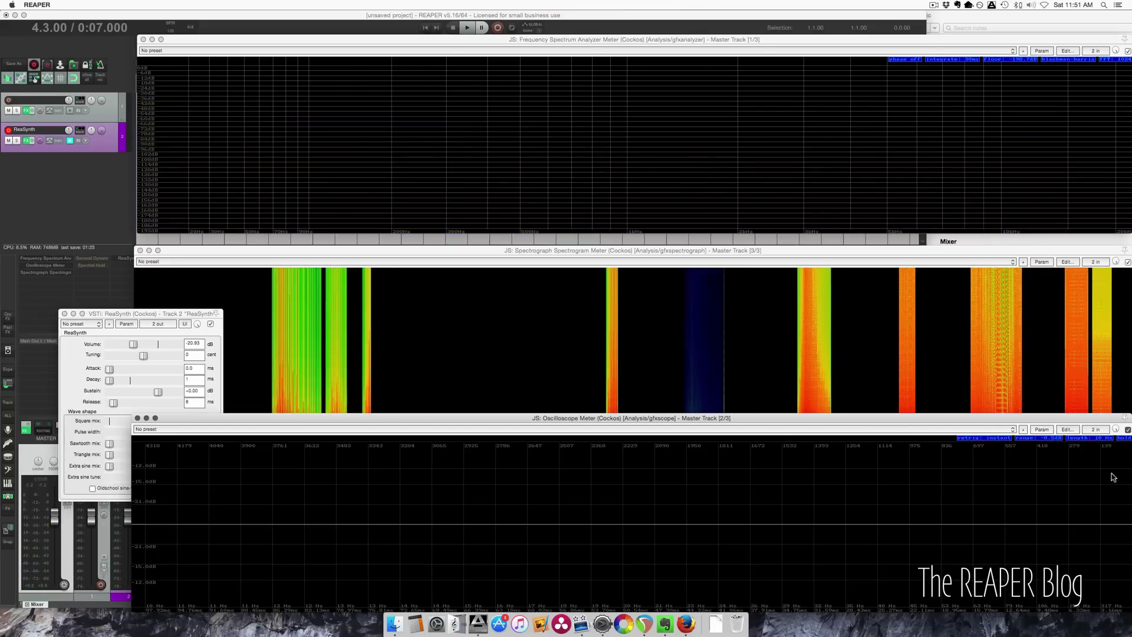
click(990, 439)
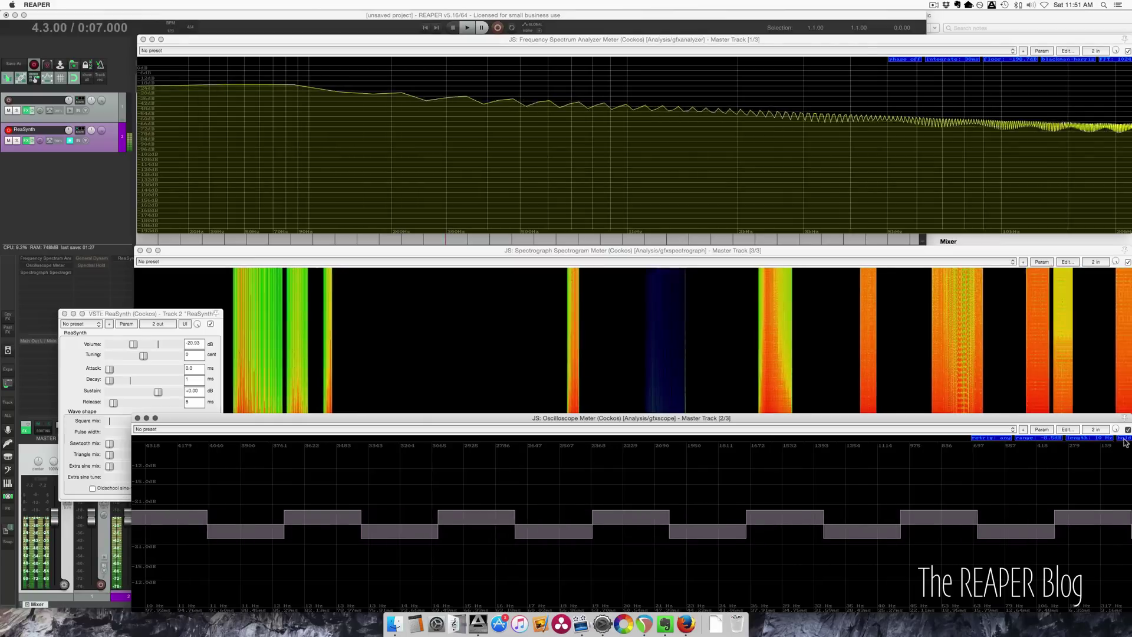
click(1005, 439)
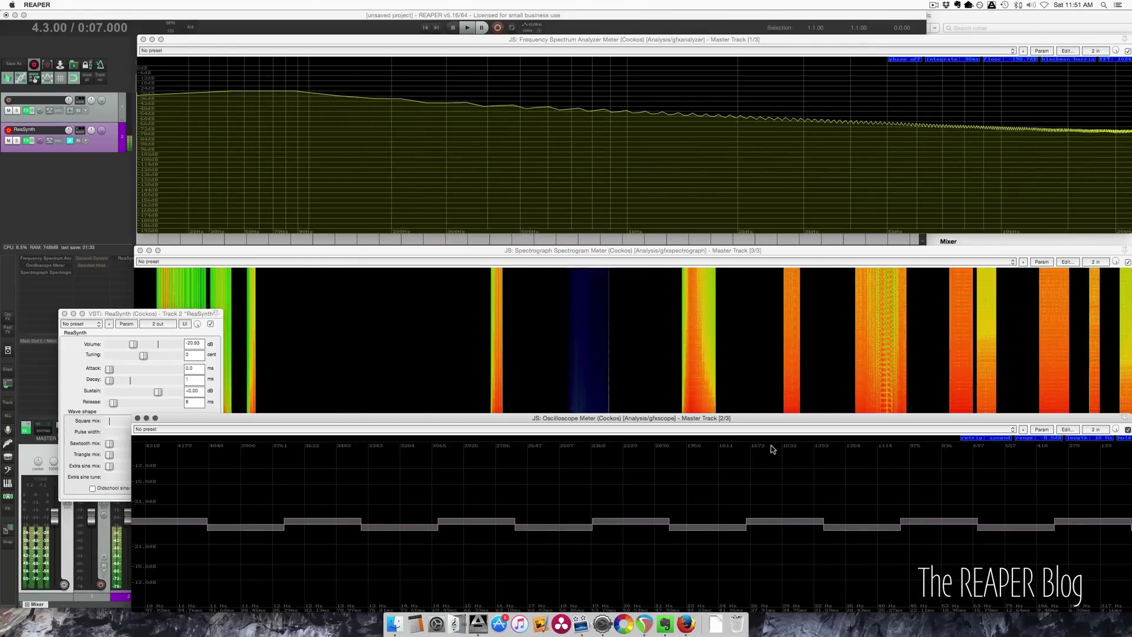
- Lower ReaSynth's pulse width to about 0.31 and switch from square to sawtooth, with square mix 0.00 and sawtooth mix 1.00
click(108, 435)
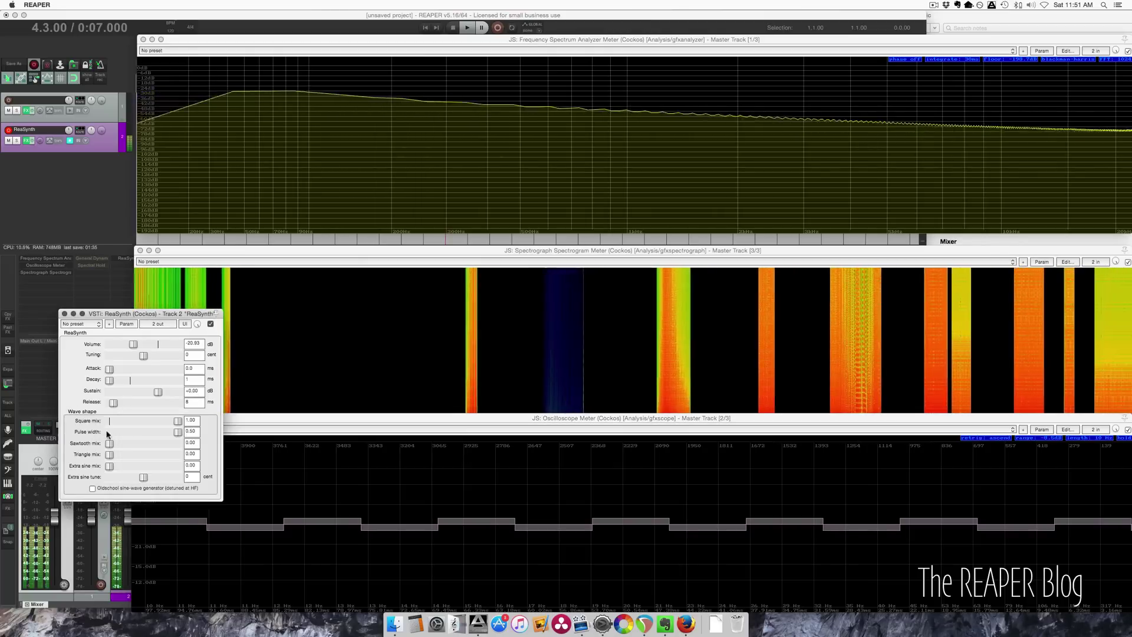
drag(175, 432, 148, 435)
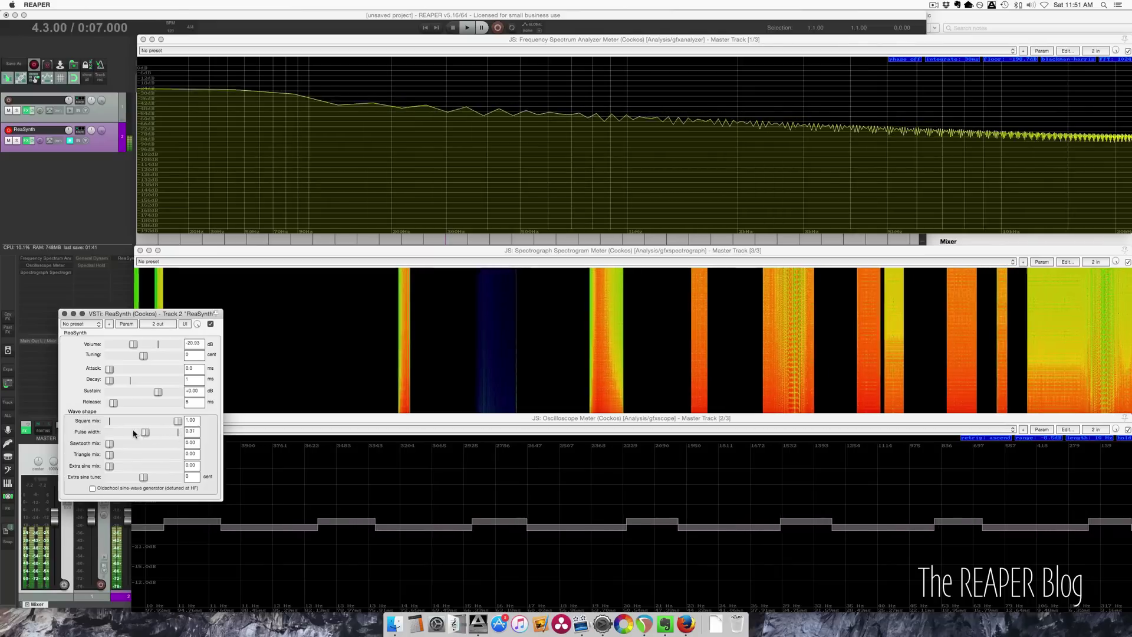
drag(178, 422, 131, 447)
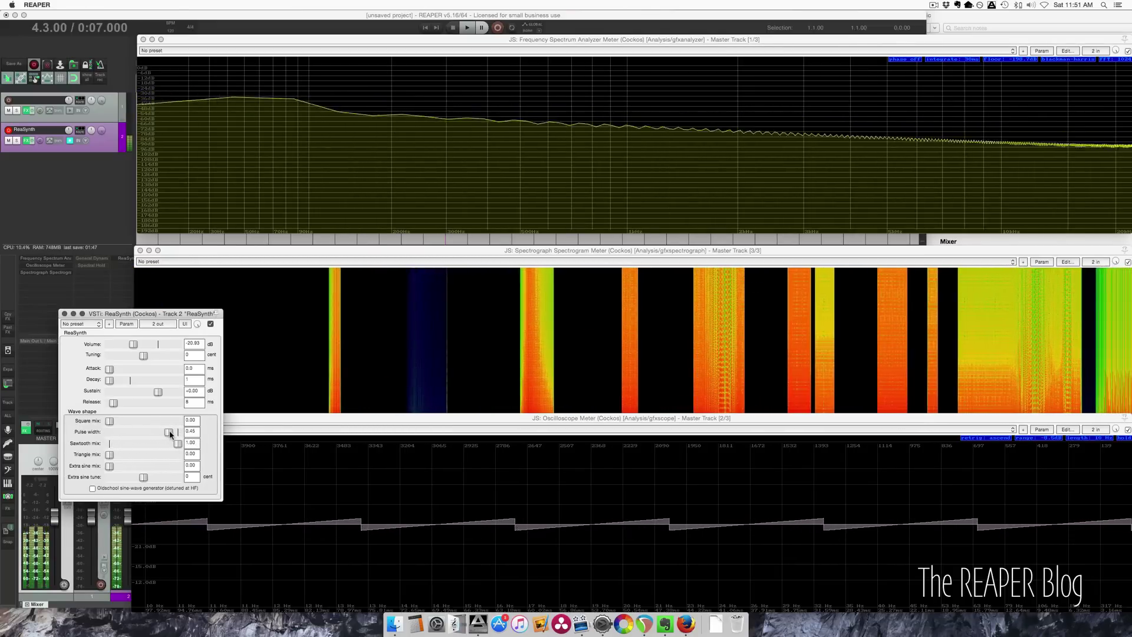
- Switch ReaSynth to a pure triangle wave with sawtooth mix 0.00 and triangle mix 1.00, and set the volume to -15.09 dB
drag(164, 444, 233, 457)
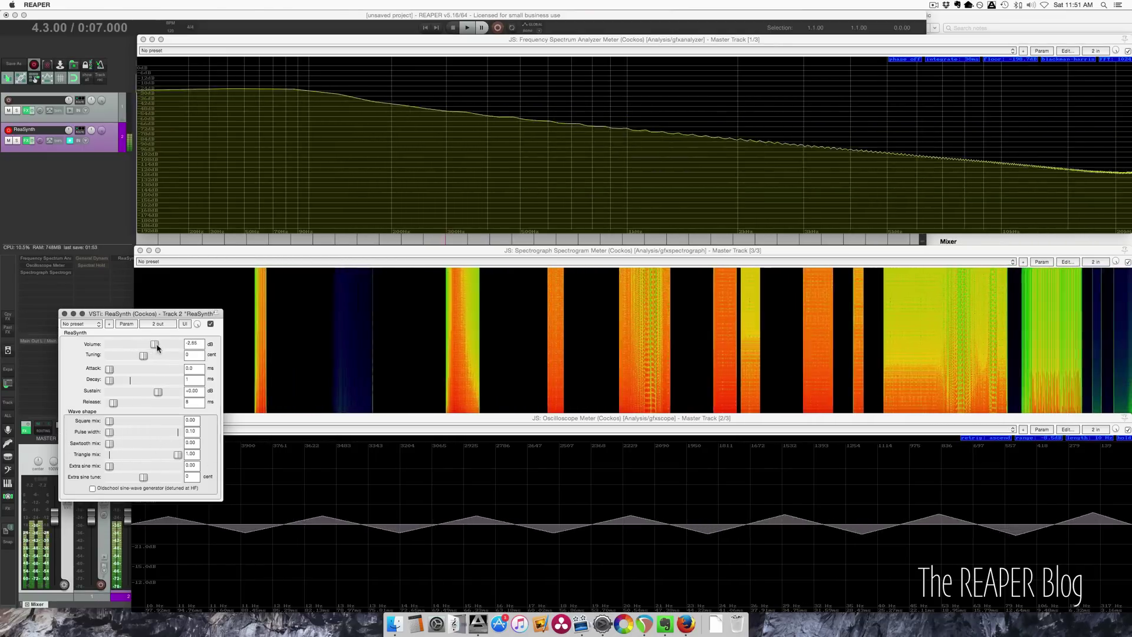
drag(162, 345, 139, 346)
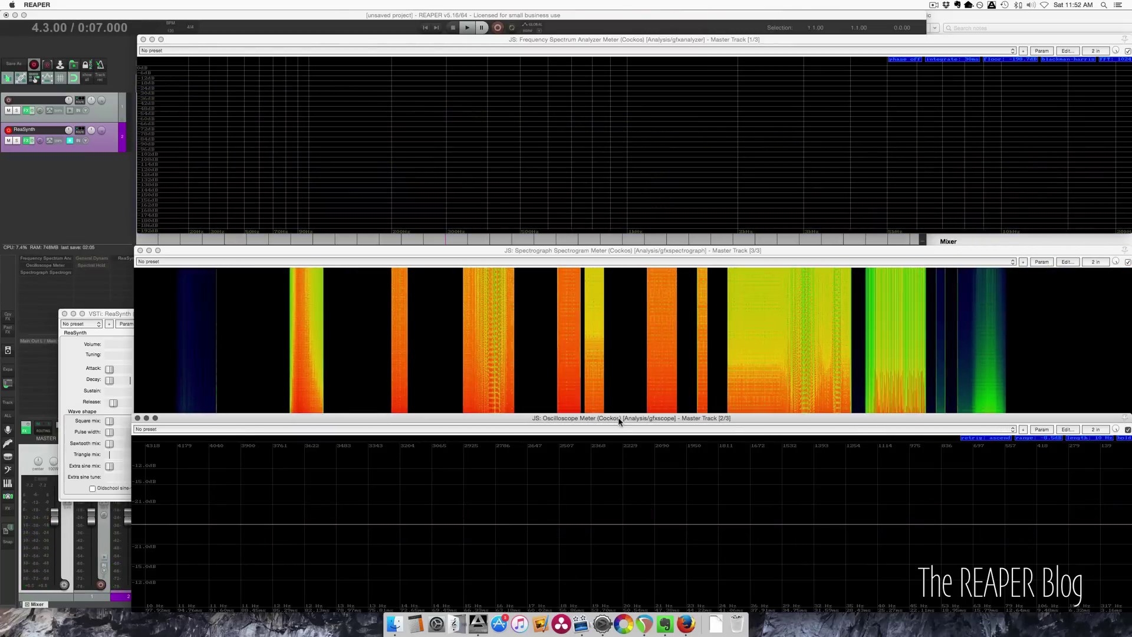
- Move and shrink the Oscilloscope meter window, and enlarge the Spectrograph meter to fill most of the screen
drag(619, 420, 567, 146)
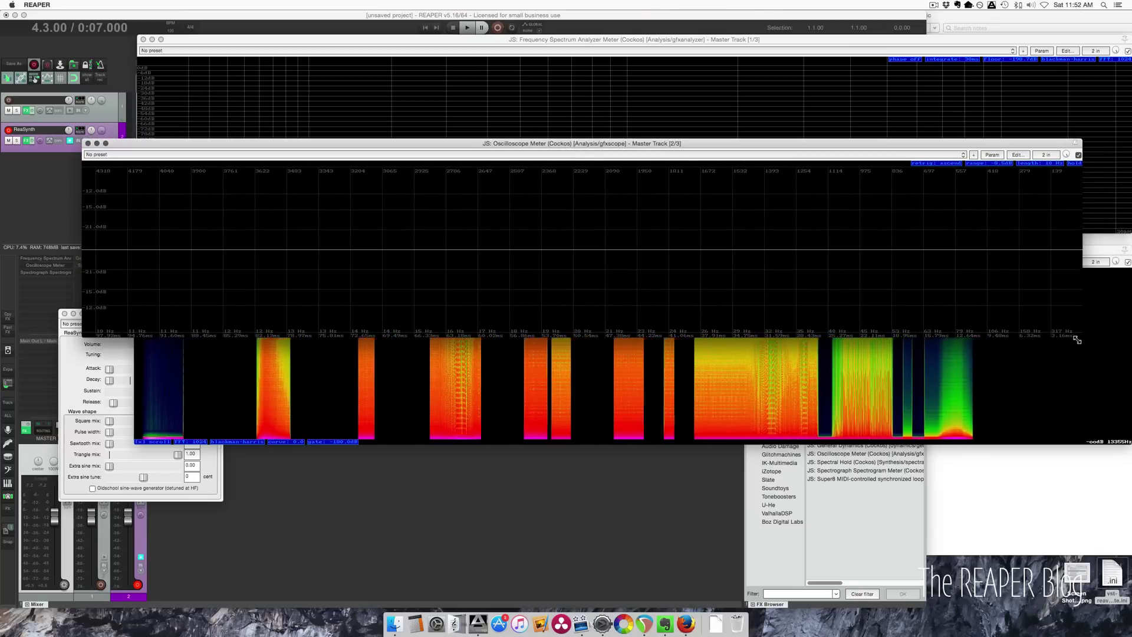
drag(1077, 341, 260, 405)
drag(277, 7, 351, 5)
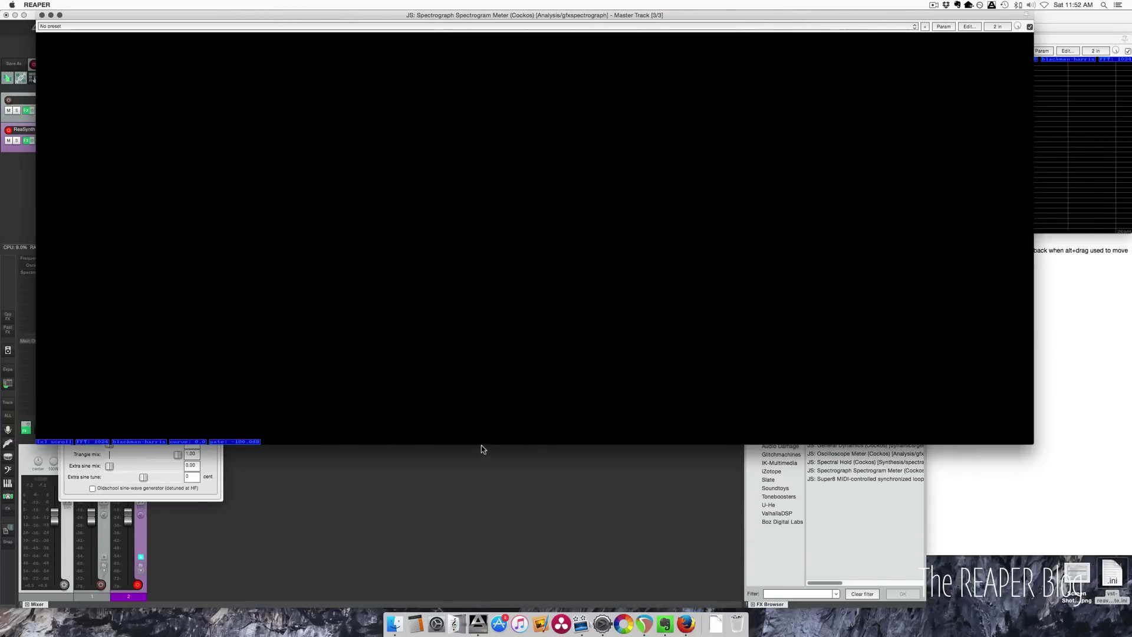
drag(1031, 442, 1050, 616)
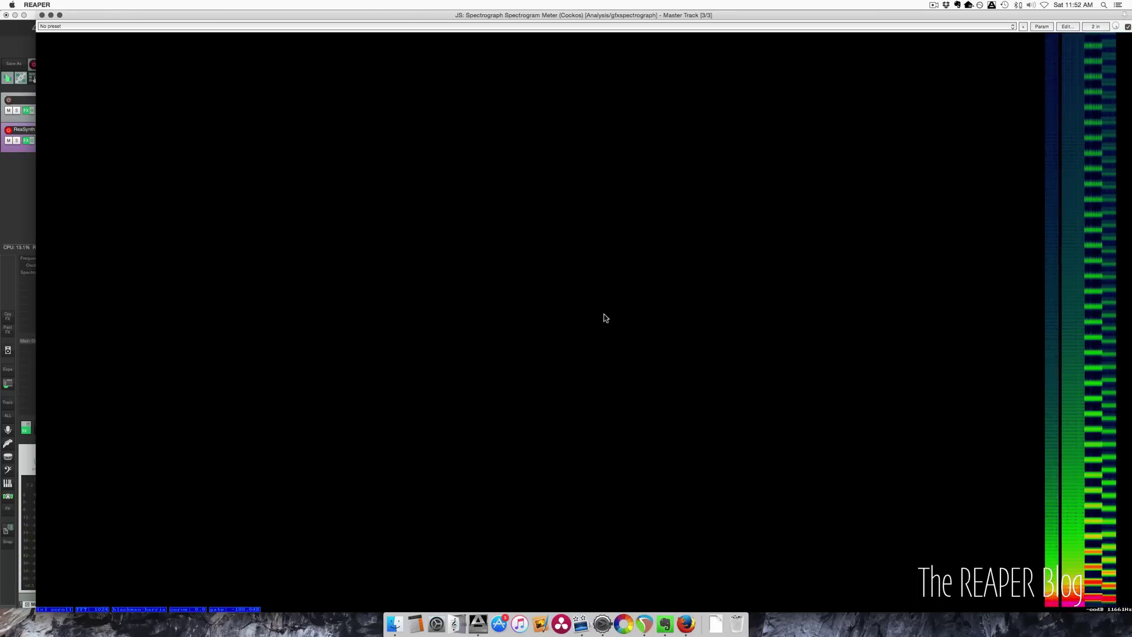
- Return to the main project window and close the ReaSynth window
click(12, 181)
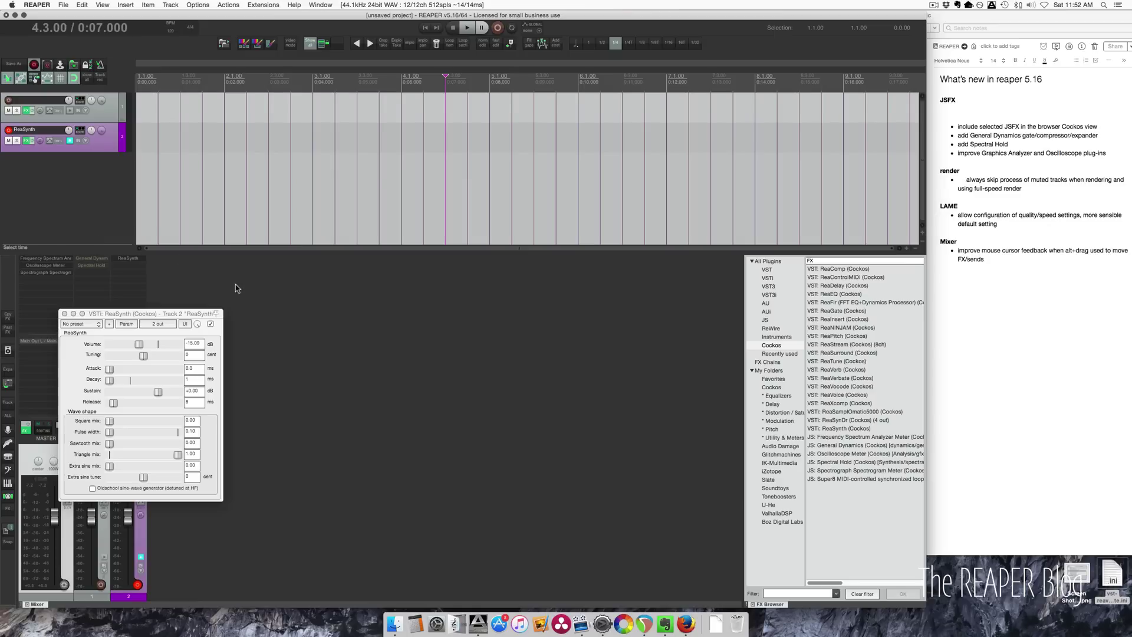
click(196, 316)
click(66, 313)
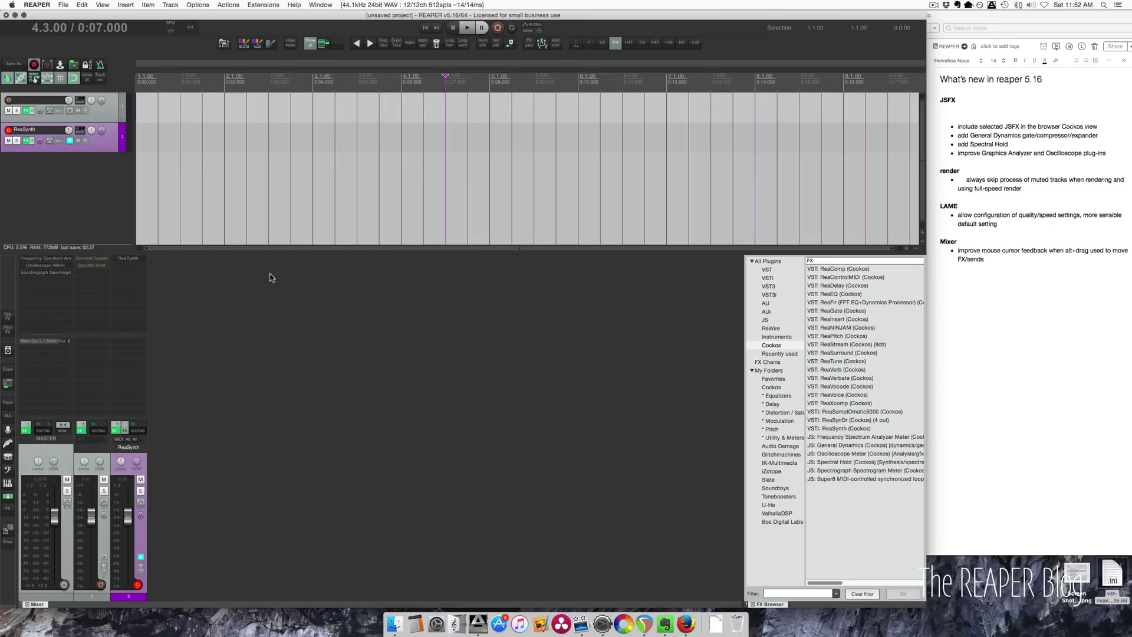
- Enable the General Dynamics effect on track 1, open its window and place it in the middle of the project window
shift+click(102, 259)
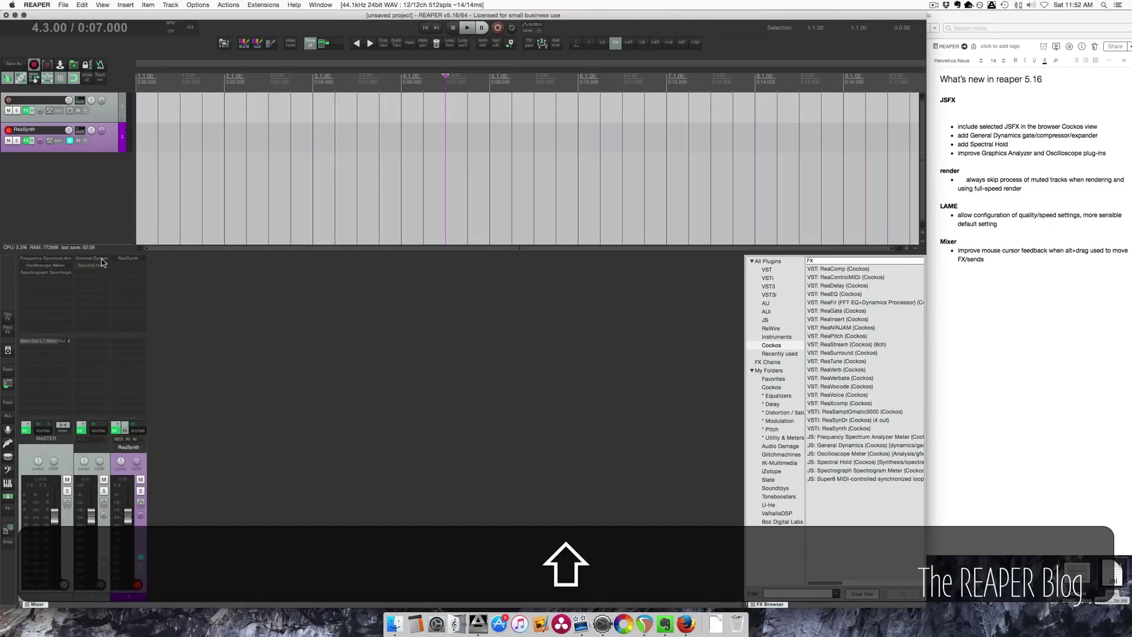
click(102, 259)
drag(559, 298, 448, 212)
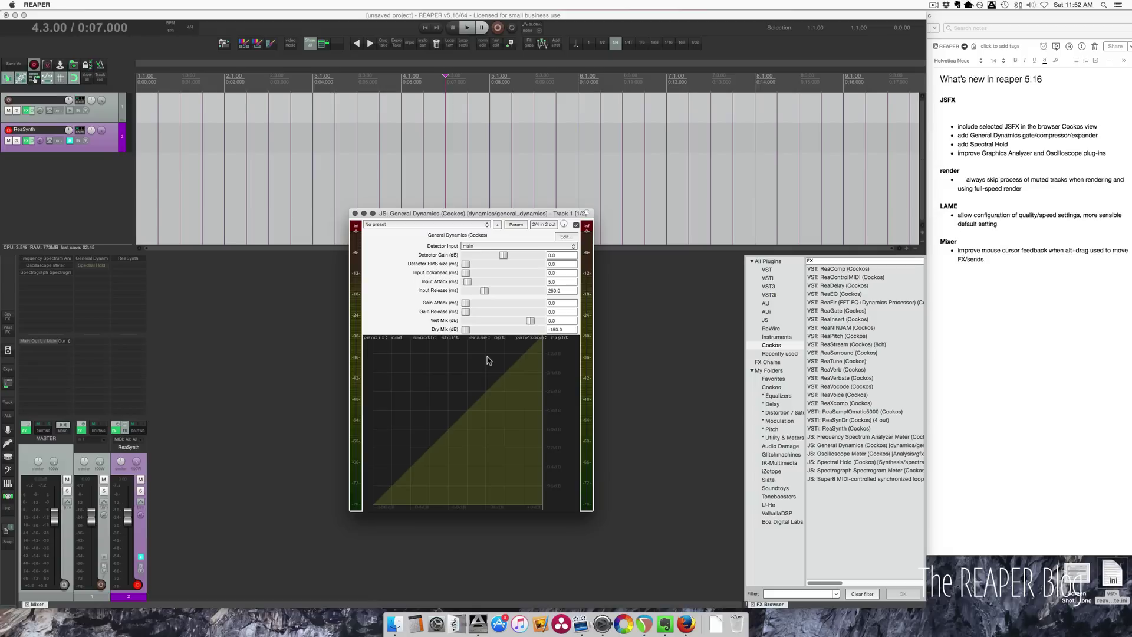
- Add the loop DC2-Drum Loop 13-140 Bpm.wav to track 1 from the Media Explorer
scroll(494, 392, down, 2)
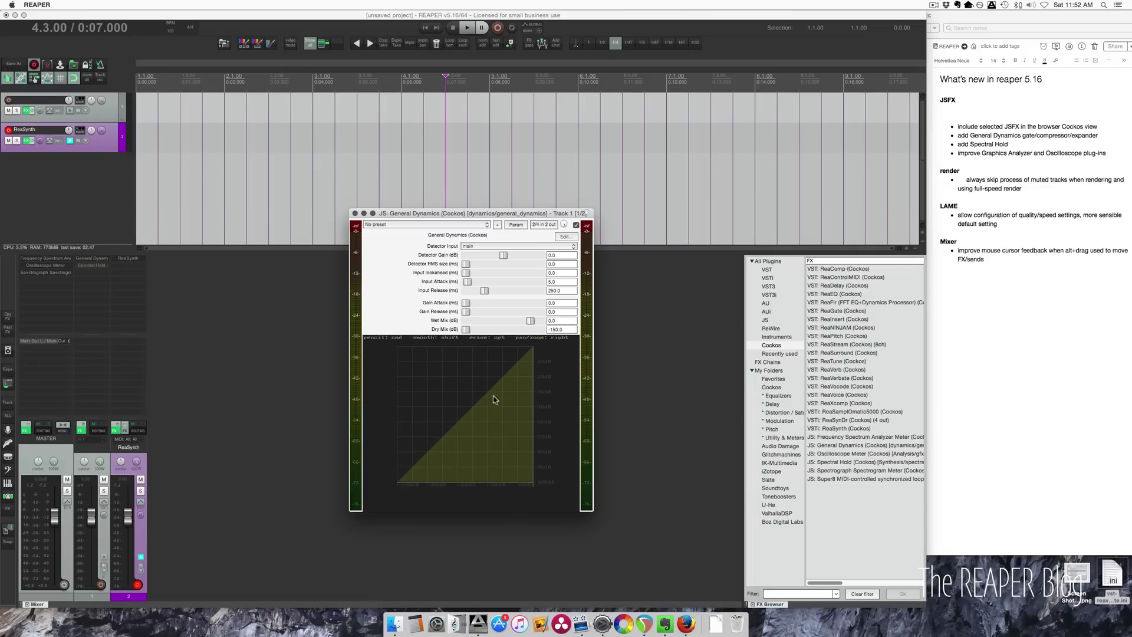
scroll(483, 402, up, 3)
scroll(484, 401, down, 3)
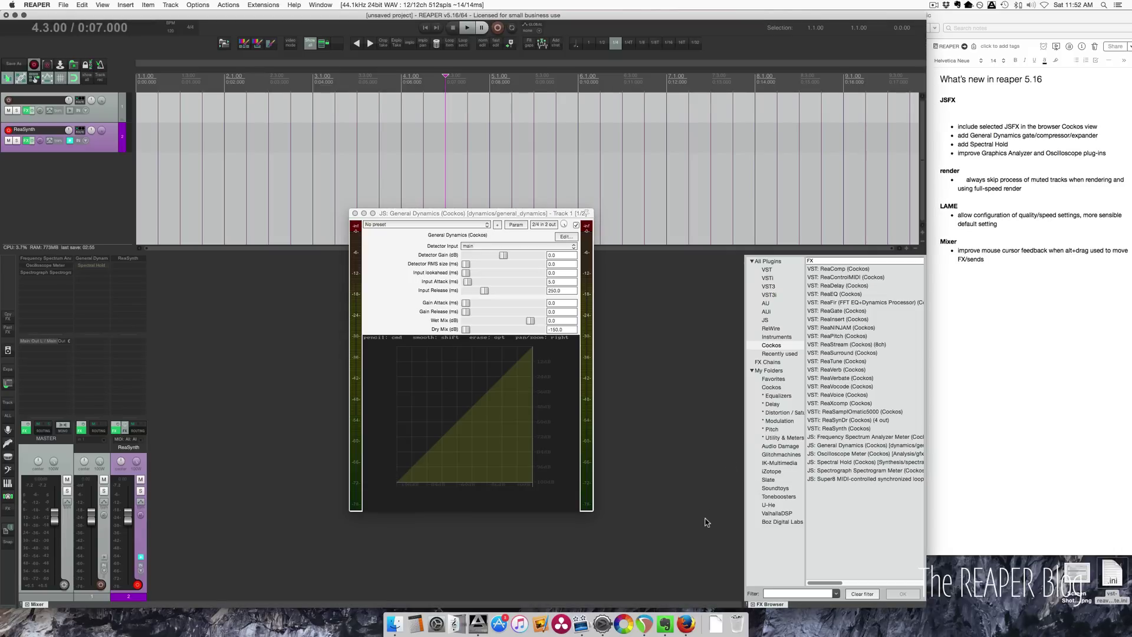
key(alt+super+x)
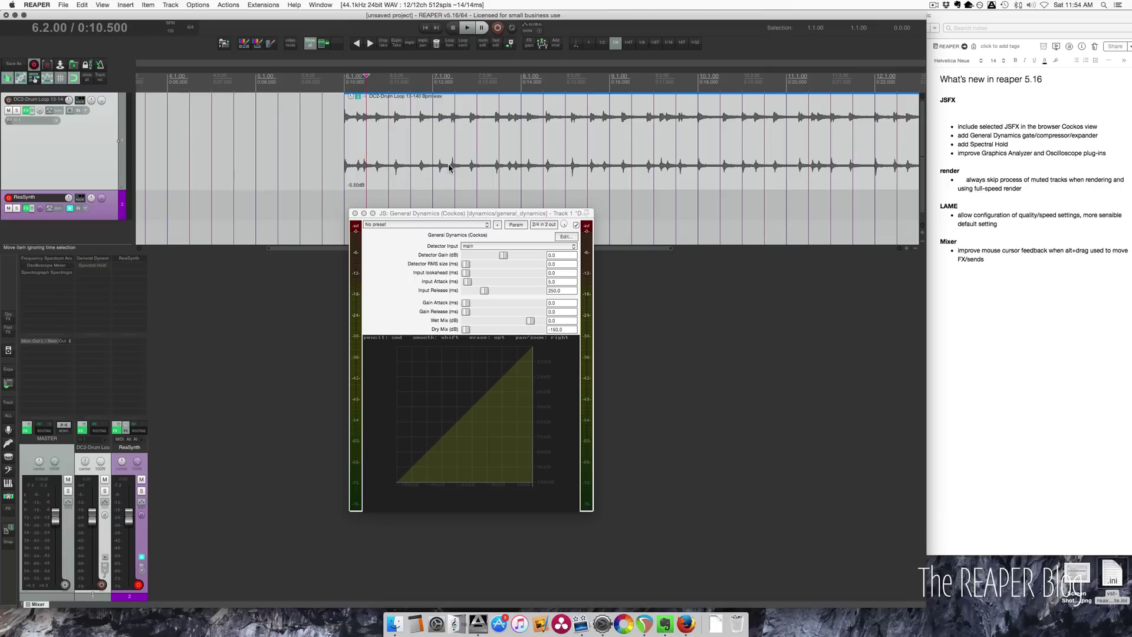
- Play the drum loop from its start at 6.1.00 to watch its level on the General Dynamics graph, and stop playback
click(348, 151)
key(space)
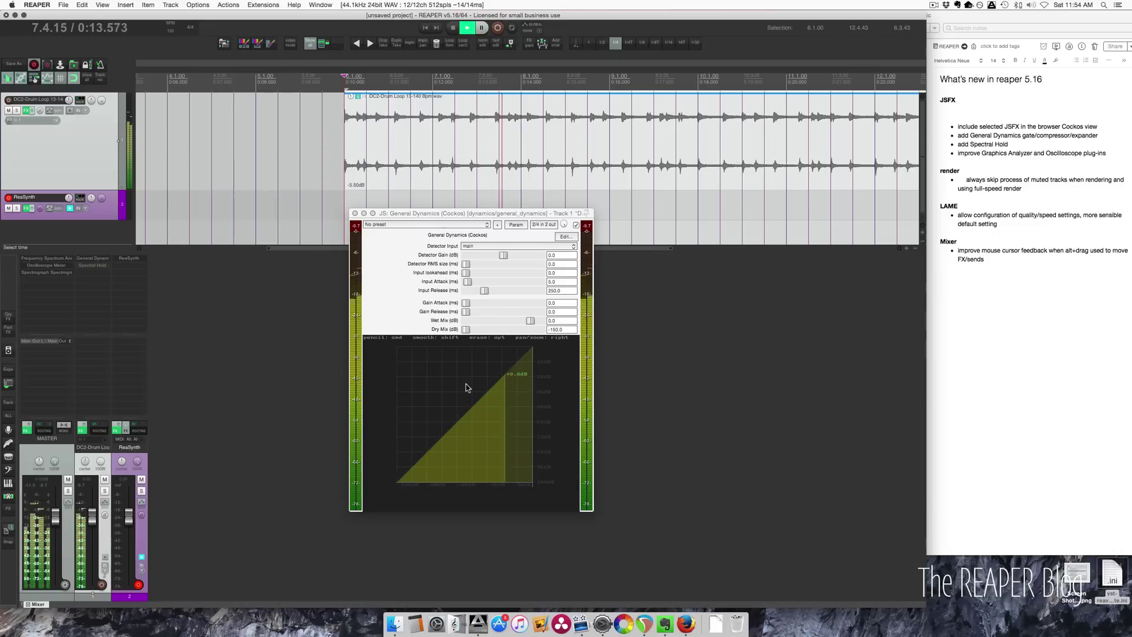
key(space)
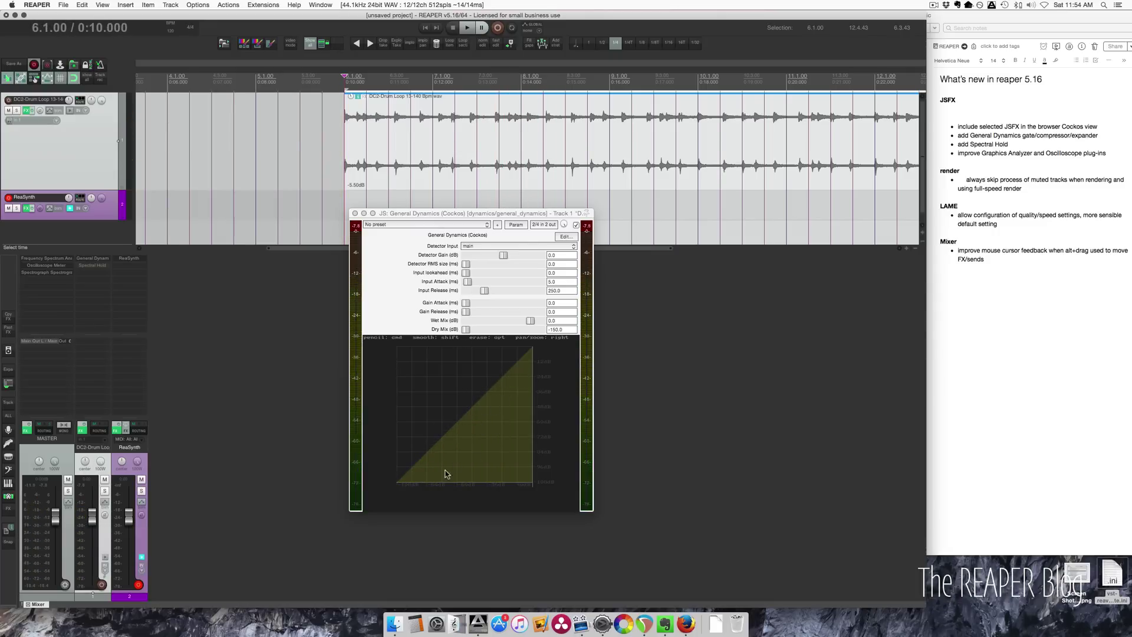
key(space)
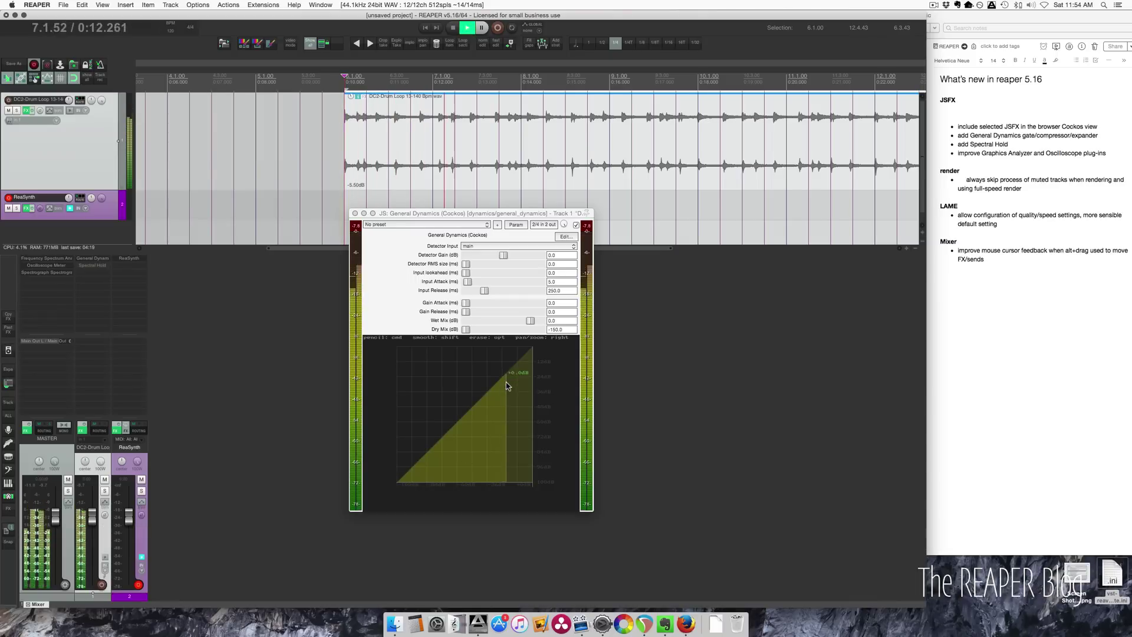
key(space)
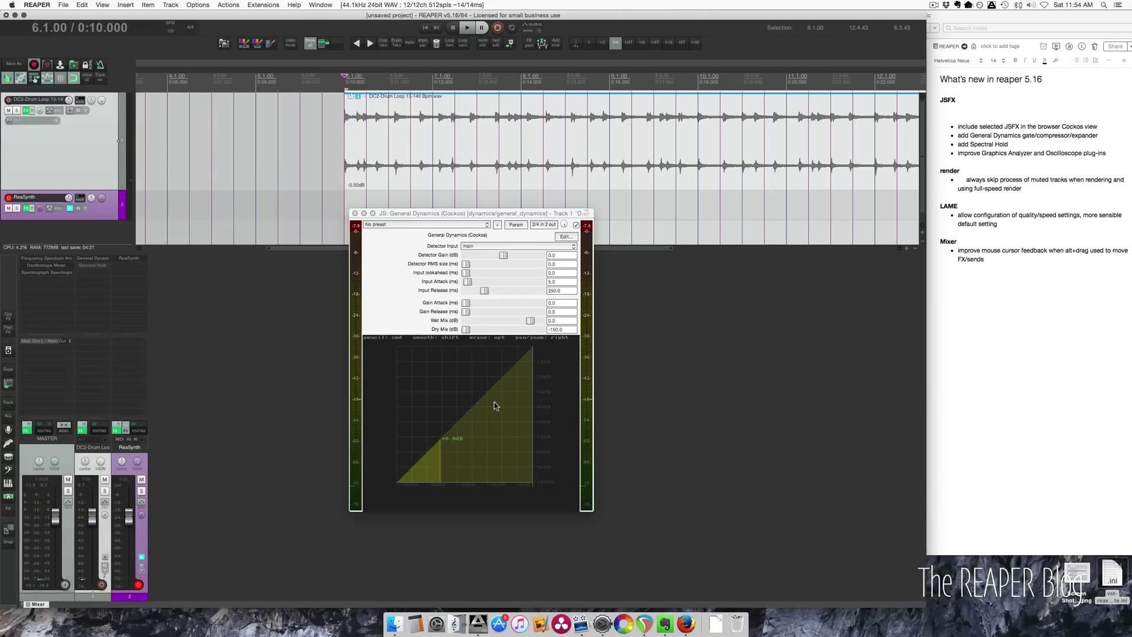
- Draw a flatter segment across the upper part of the General Dynamics curve and erase it back to the straight diagonal
scroll(494, 401, up, 5)
scroll(494, 401, down, 5)
scroll(494, 401, up, 10)
scroll(494, 404, down, 5)
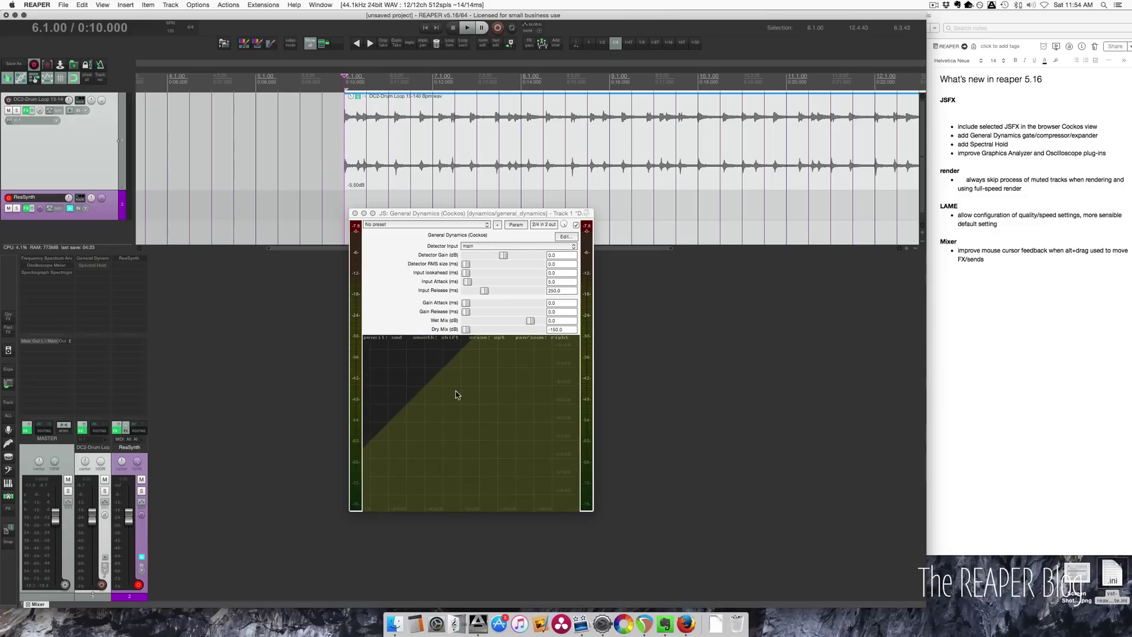
mouse_move(440, 377)
mouse_down()
mouse_move(493, 445)
mouse_move(370, 410)
mouse_move(506, 390)
mouse_move(463, 430)
mouse_move(563, 407)
mouse_move(480, 411)
mouse_move(557, 421)
mouse_move(541, 455)
mouse_move(540, 426)
mouse_move(572, 417)
mouse_move(550, 395)
mouse_up()
scroll(463, 430, down, 5)
scroll(463, 431, up, 3)
key(super)
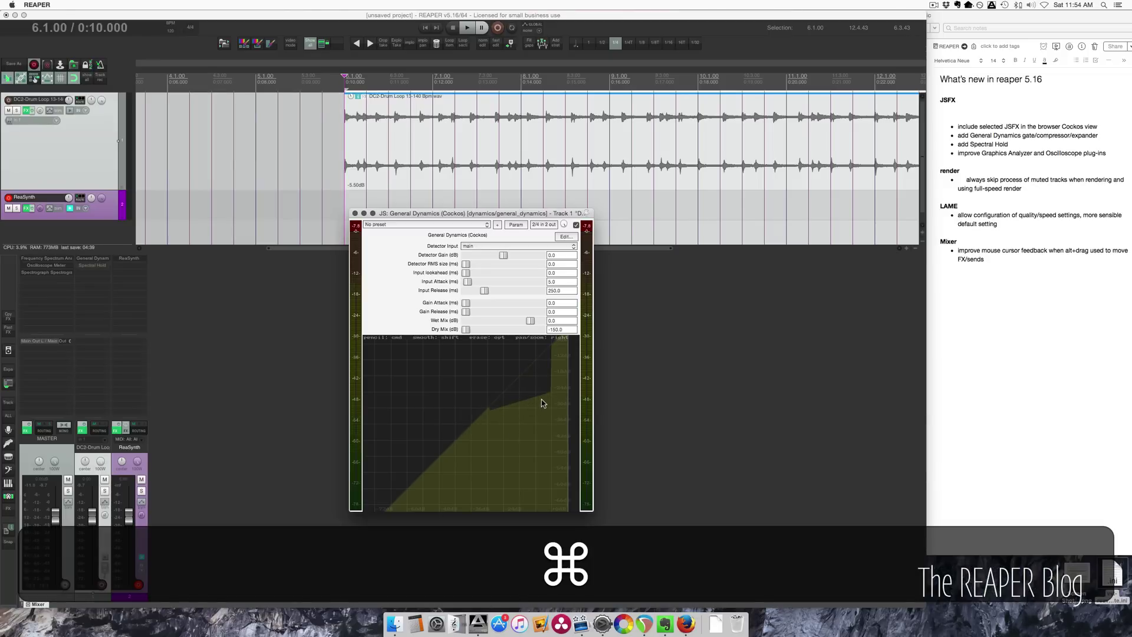
drag(535, 398, 549, 402)
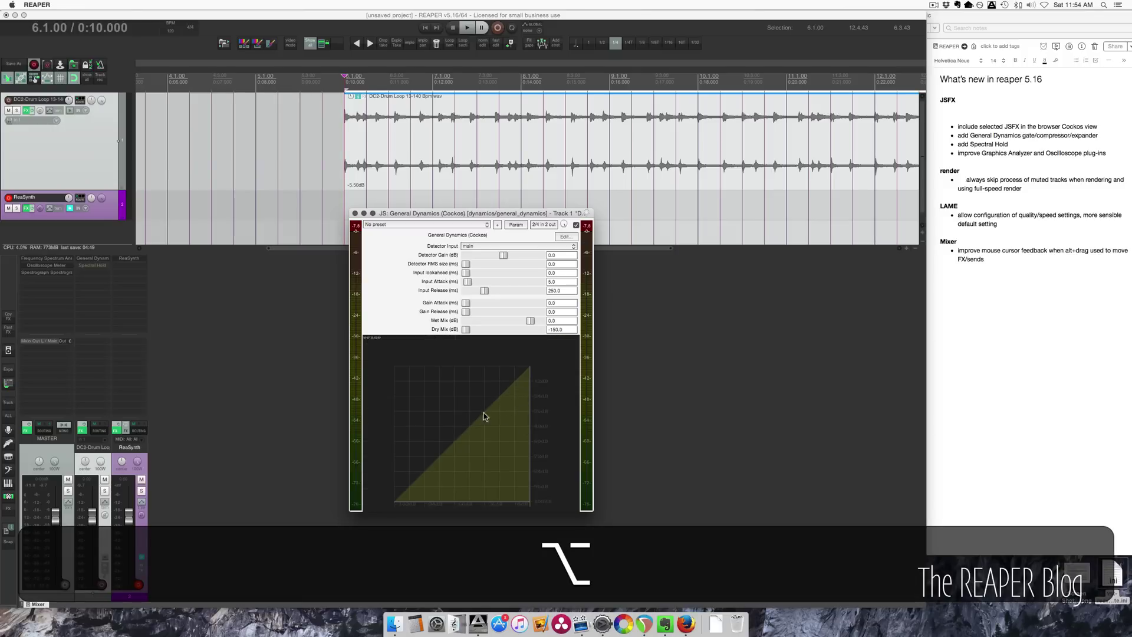
- Draw a falling slope at the loud end and a raised level section at the quiet end of the curve, and erase both
scroll(457, 391, up, 1)
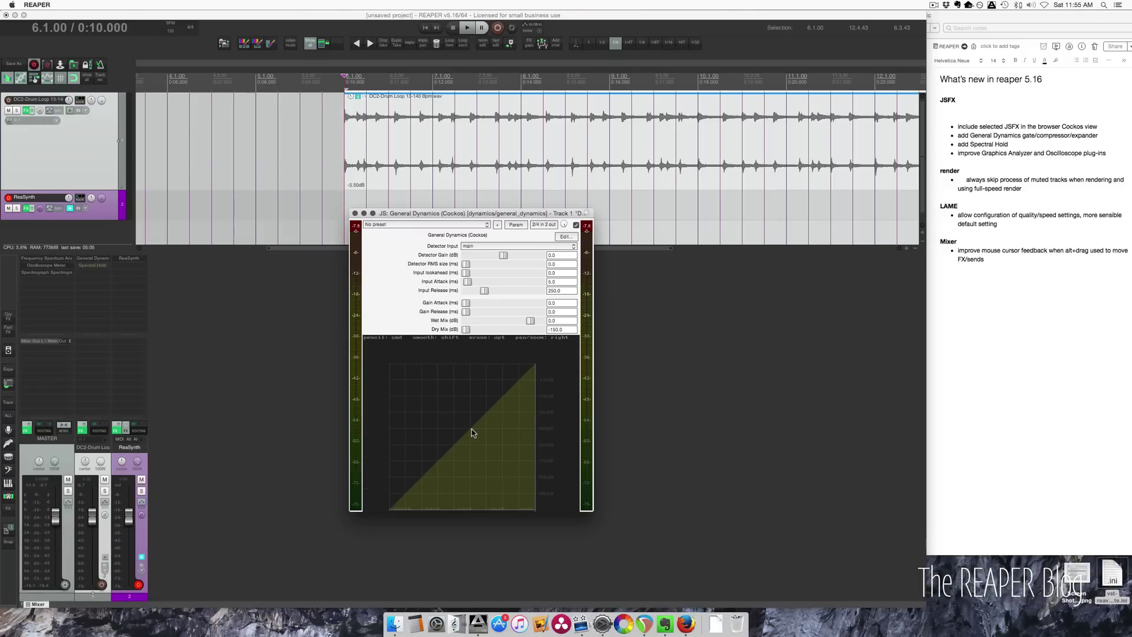
drag(520, 416, 551, 461)
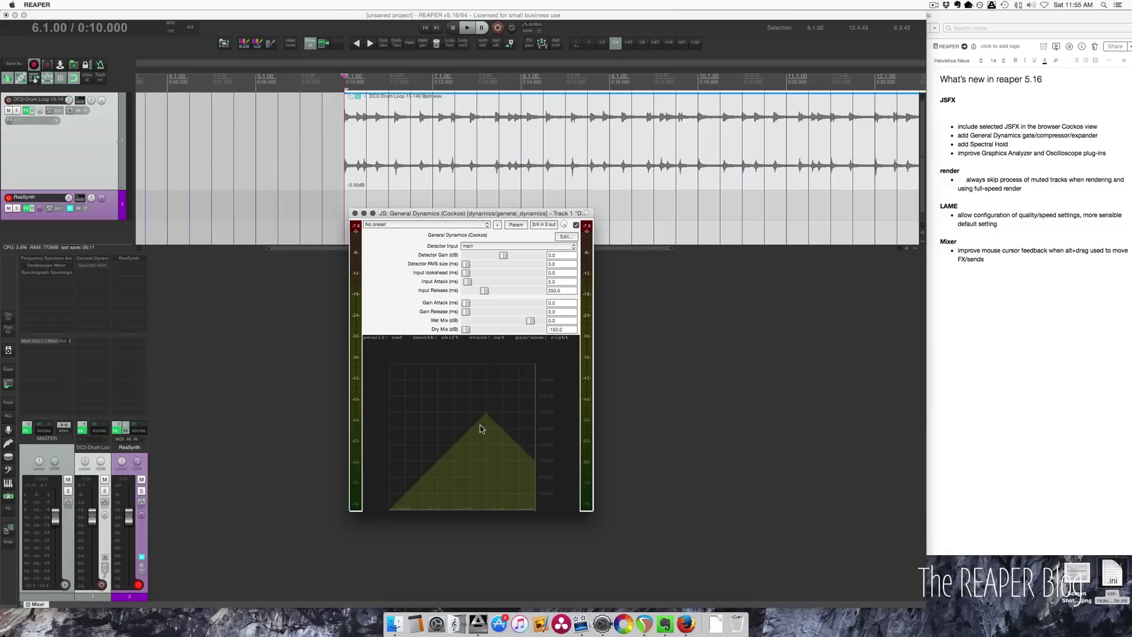
drag(453, 435, 383, 429)
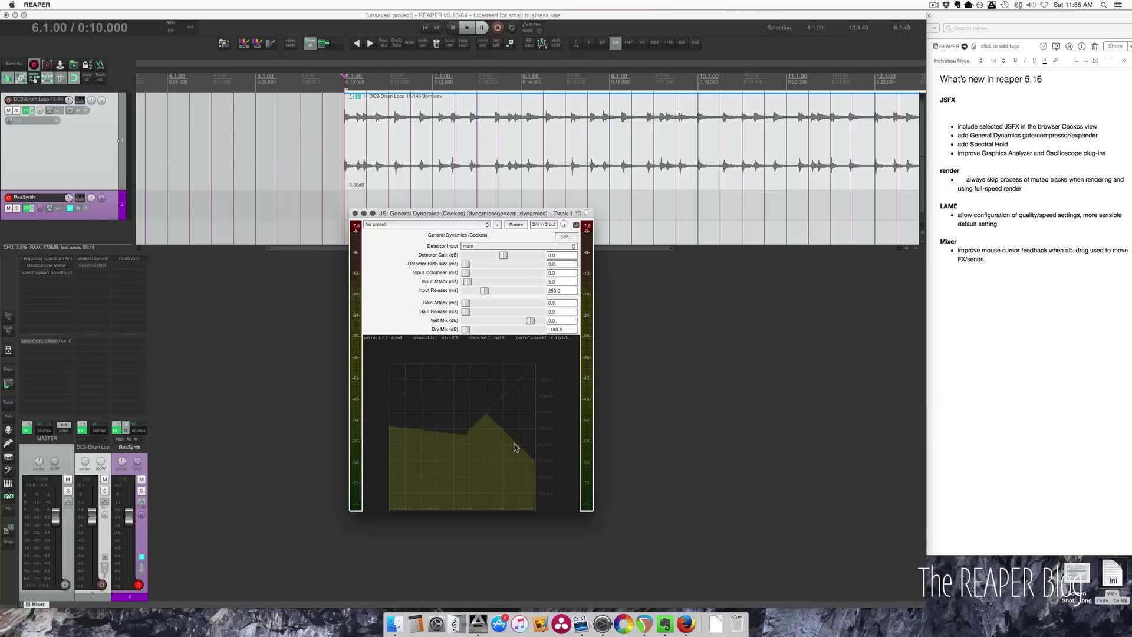
alt+click(493, 439)
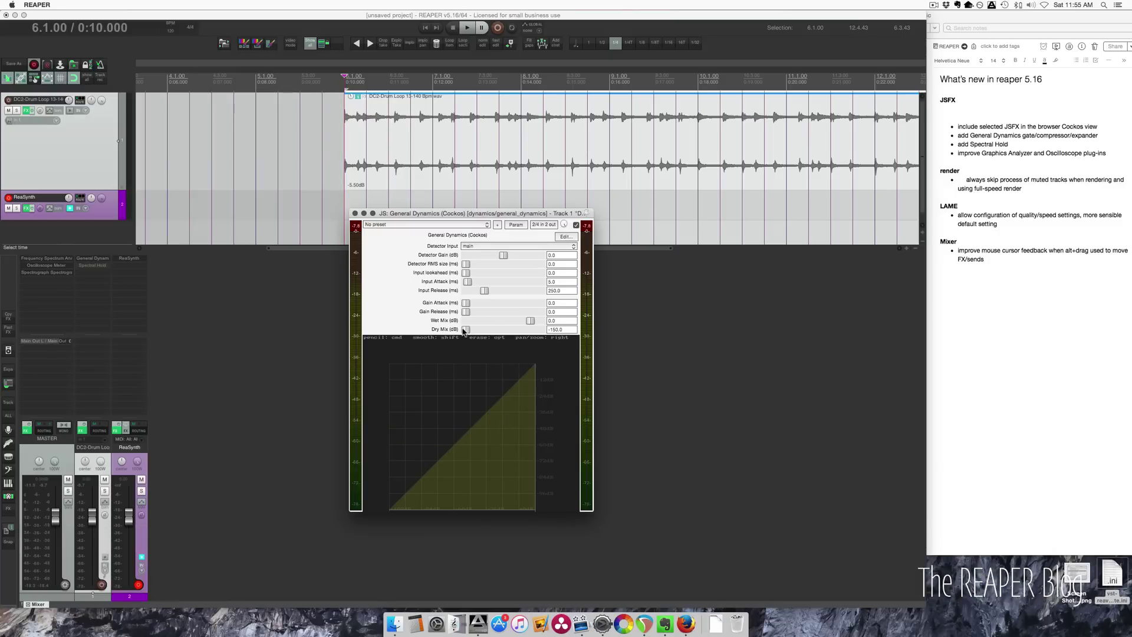
- Play the drum loop while drawing a falling slope and a notch into the middle of the General Dynamics curve
key(space)
scroll(521, 396, up, 5)
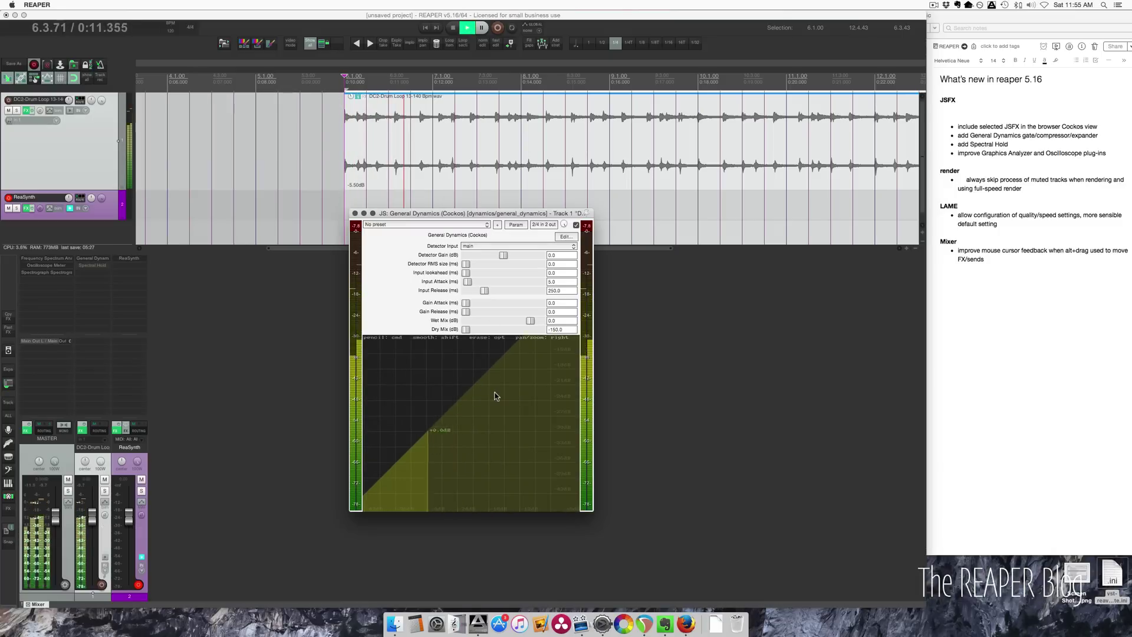
mouse_move(457, 405)
mouse_down()
mouse_move(488, 425)
mouse_move(460, 430)
mouse_move(516, 465)
mouse_up()
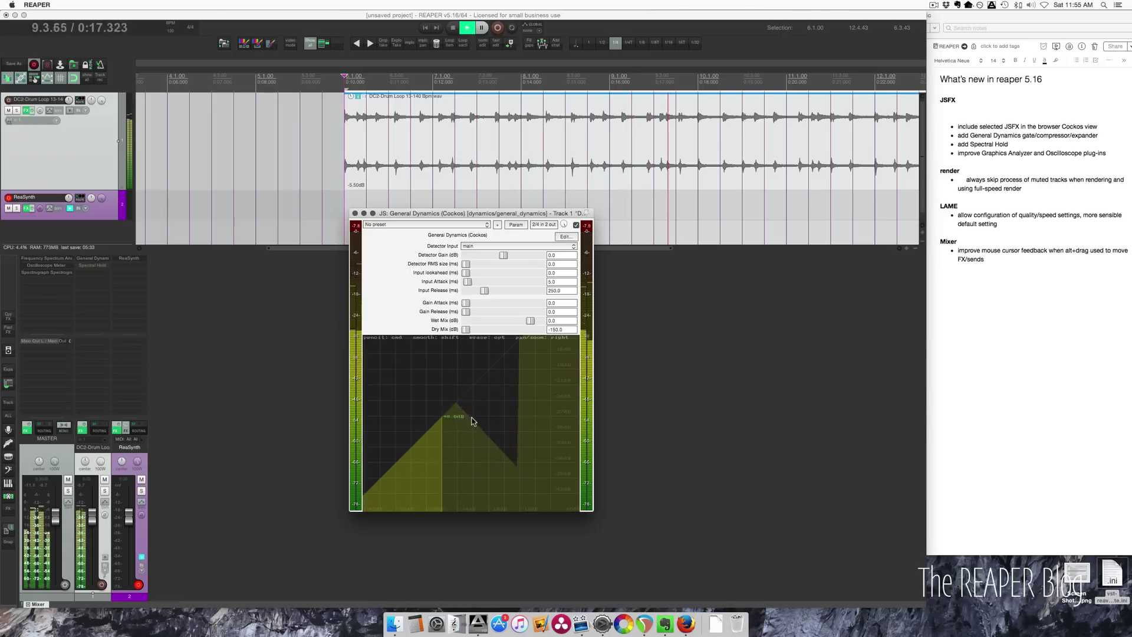
mouse_move(470, 417)
mouse_down()
mouse_move(440, 420)
mouse_move(438, 438)
mouse_move(428, 435)
mouse_move(478, 449)
mouse_move(453, 453)
mouse_up()
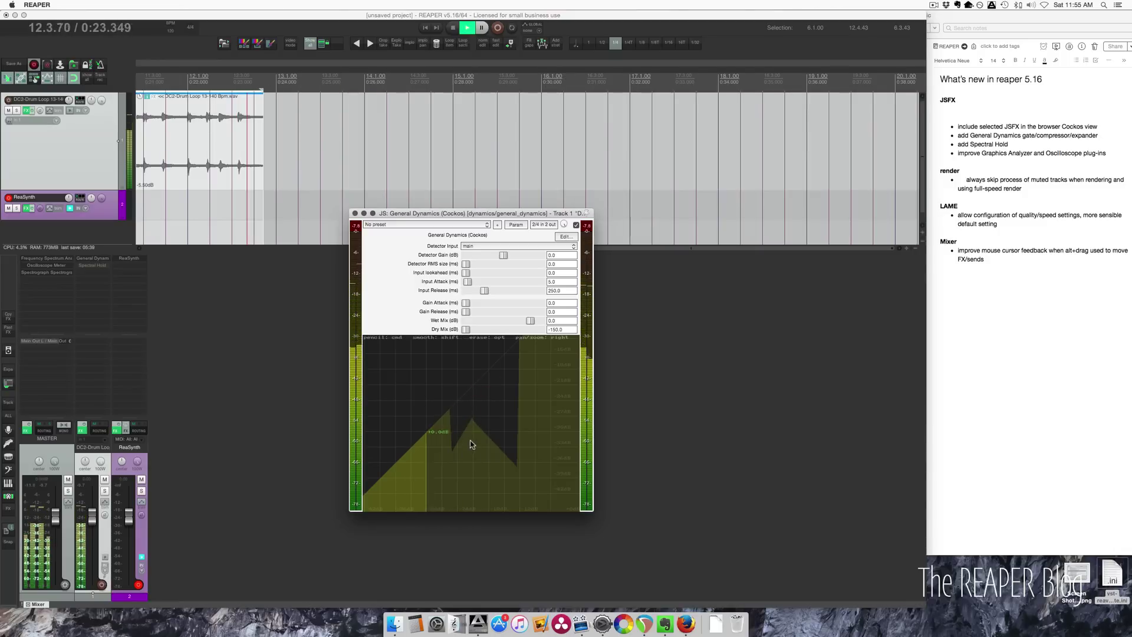
- Restart the loop, lower the second peak of the drawn curve, and set Input Attack to 0.0 ms
key(space)
key(space)
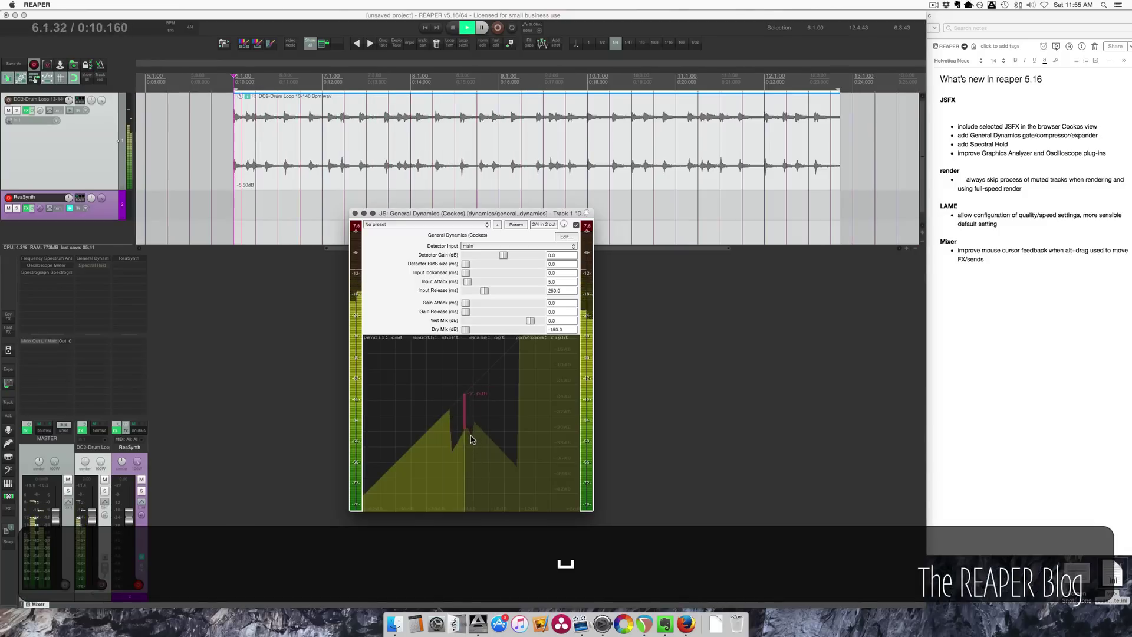
drag(474, 435, 485, 444)
drag(468, 281, 463, 281)
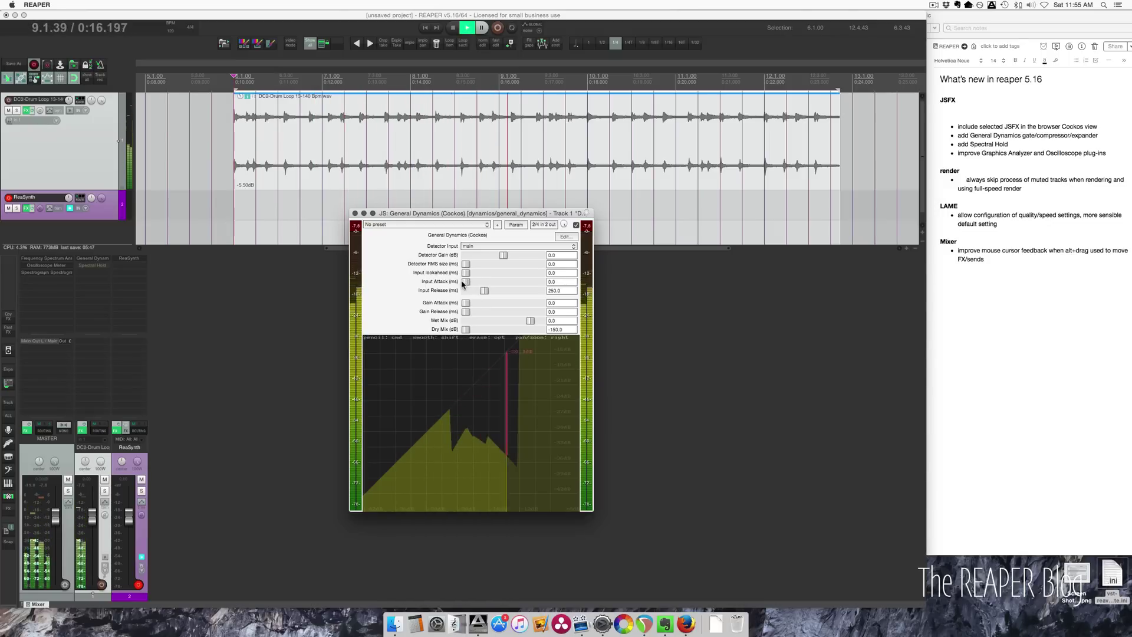
- Raise the middle of the General Dynamics curve into a level plateau and restart the drum loop
scroll(554, 407, down, 5)
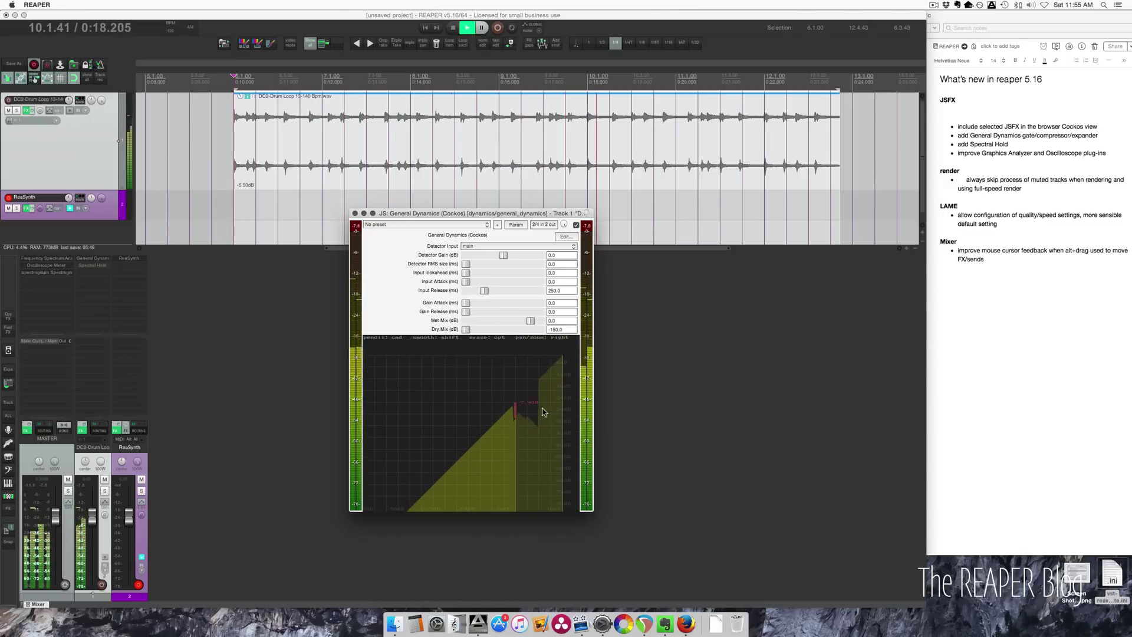
drag(505, 413, 491, 386)
drag(513, 420, 470, 401)
key(space)
key(space)
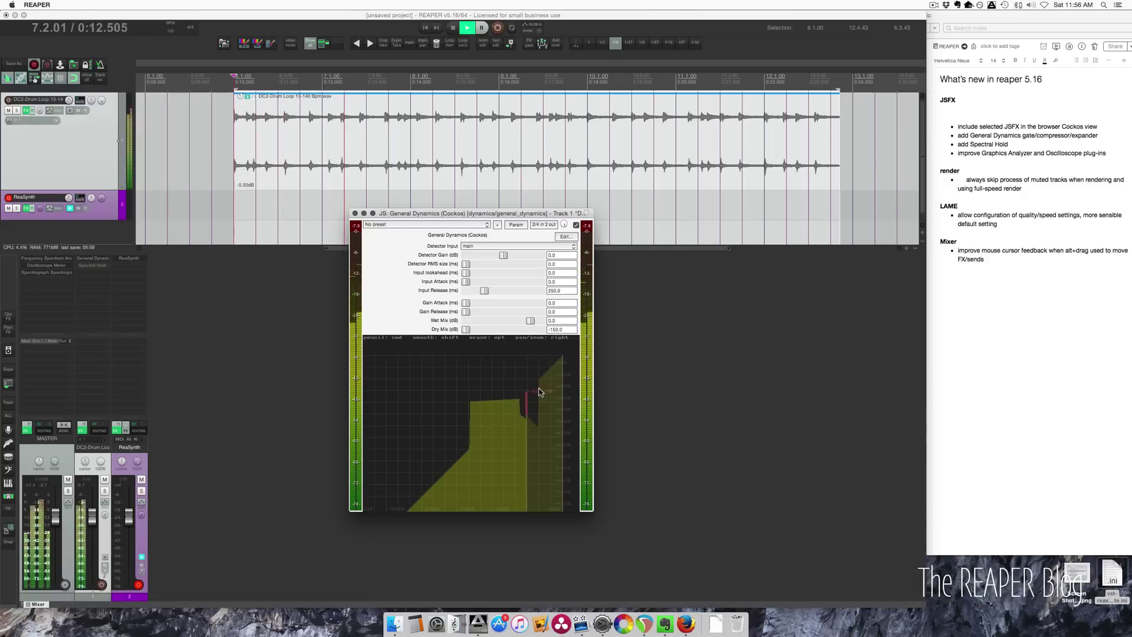
- Flatten the loud end of the curve and reshape its notch during playback, and erase the drawn curve after stopping
drag(539, 384, 566, 418)
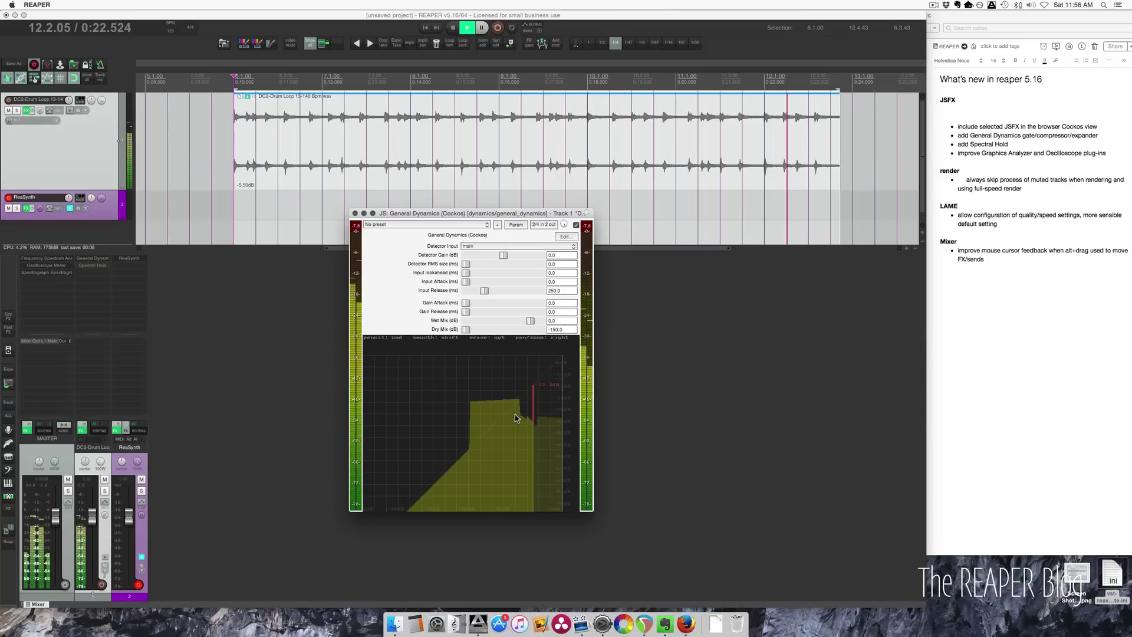
mouse_move(534, 393)
mouse_down()
mouse_move(476, 396)
mouse_move(533, 406)
mouse_move(514, 415)
mouse_up()
key(space)
key(space)
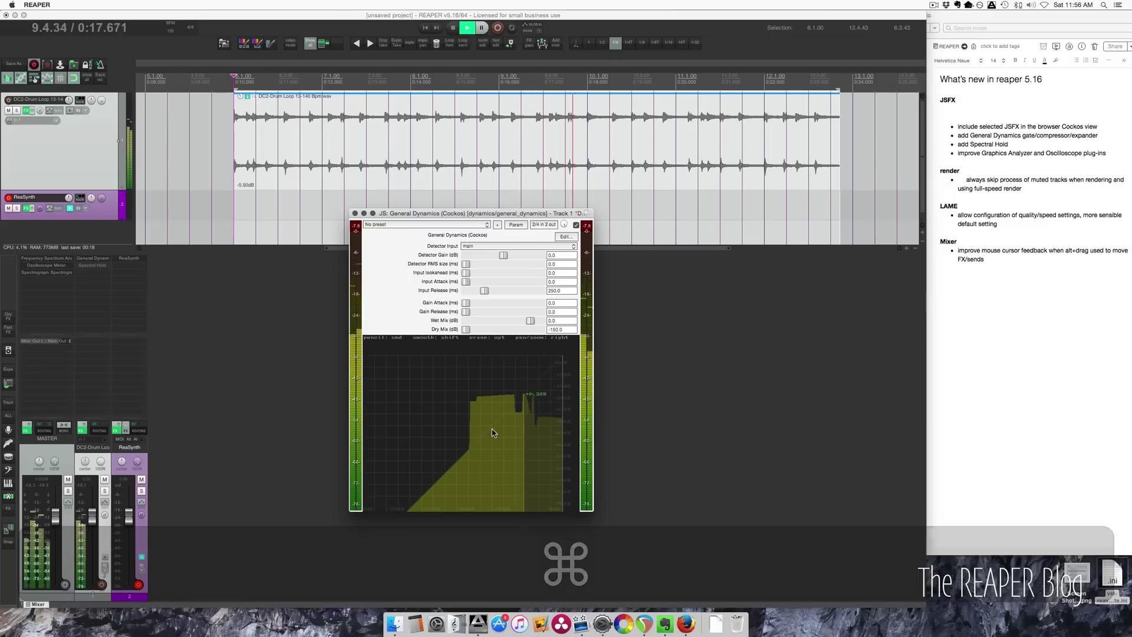
key(space)
drag(493, 449, 603, 458)
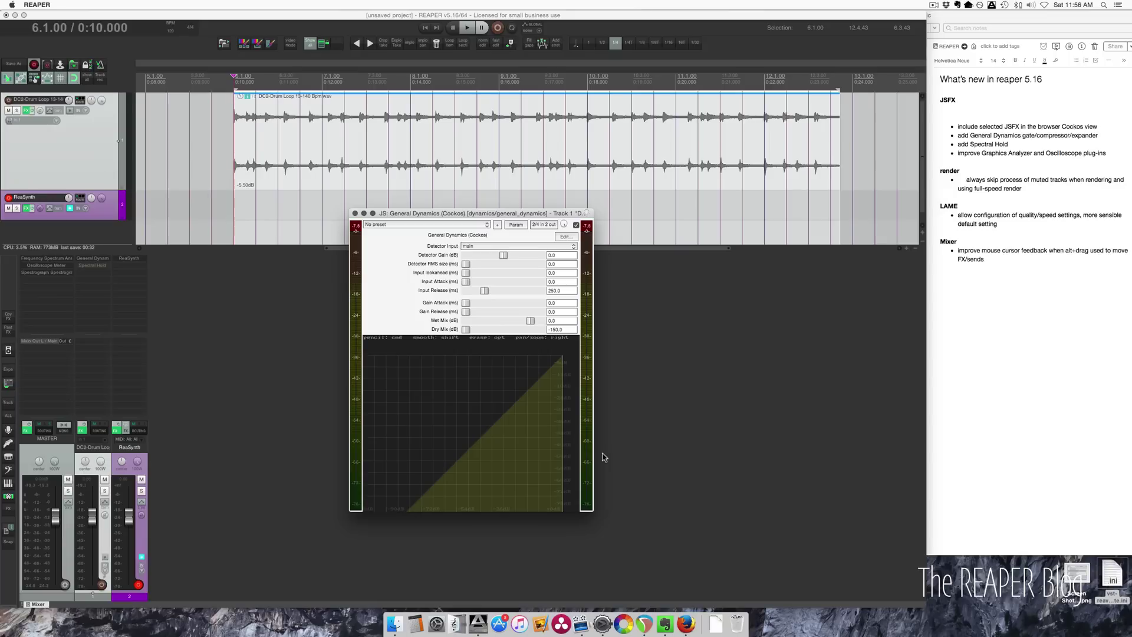
- Move the General Dynamics window up over the timeline and enlarge it to fill most of the project window
drag(594, 513, 782, 575)
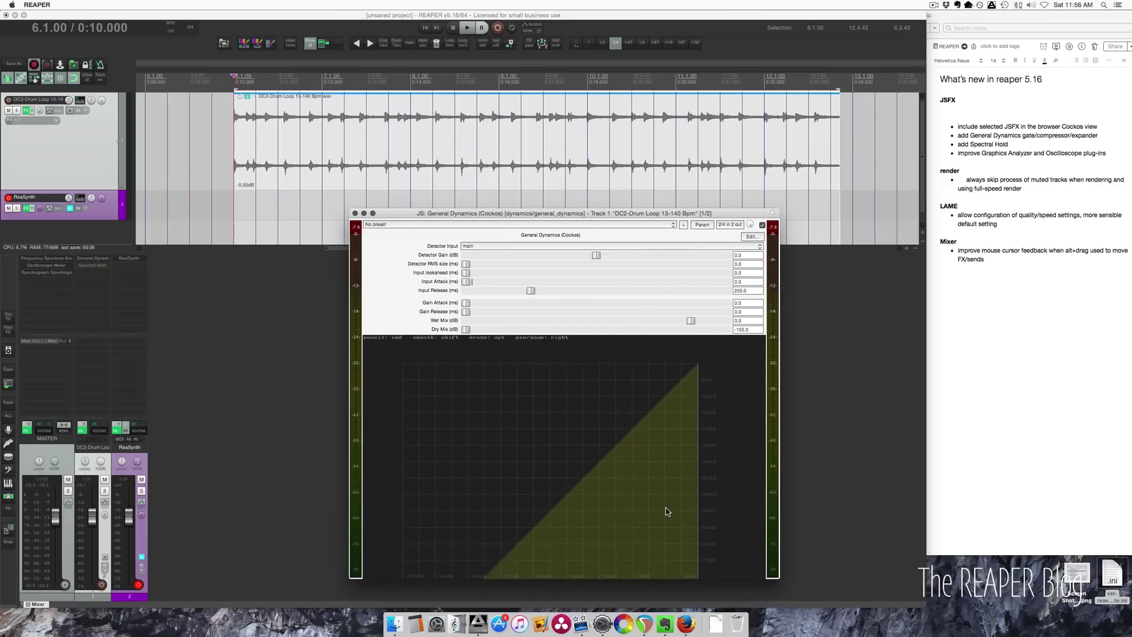
drag(694, 209, 618, 108)
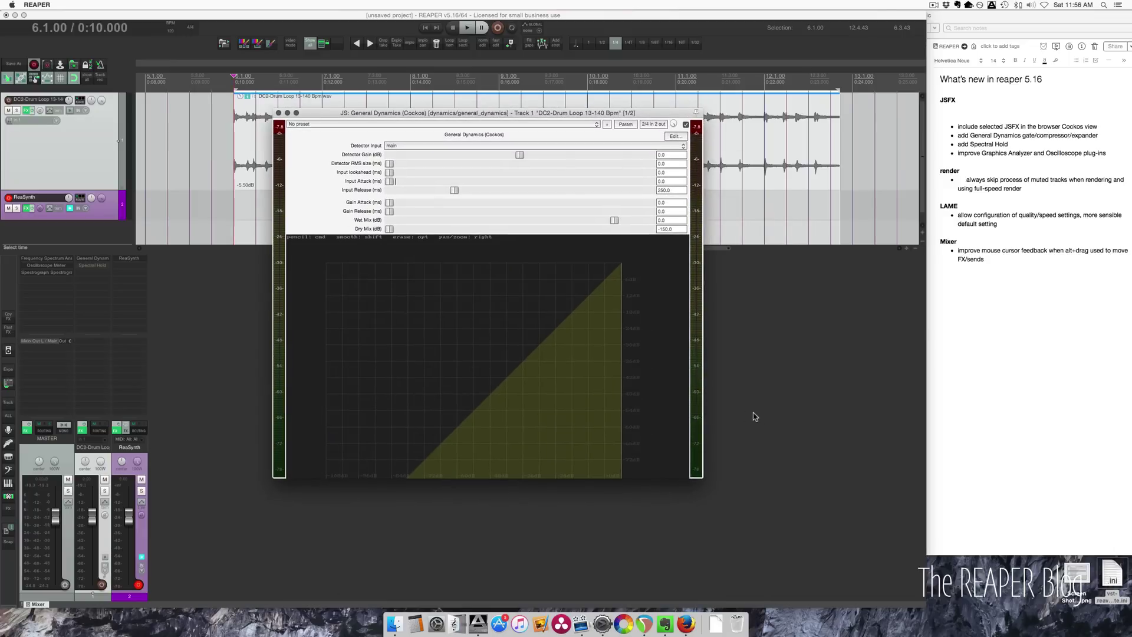
drag(709, 485, 867, 586)
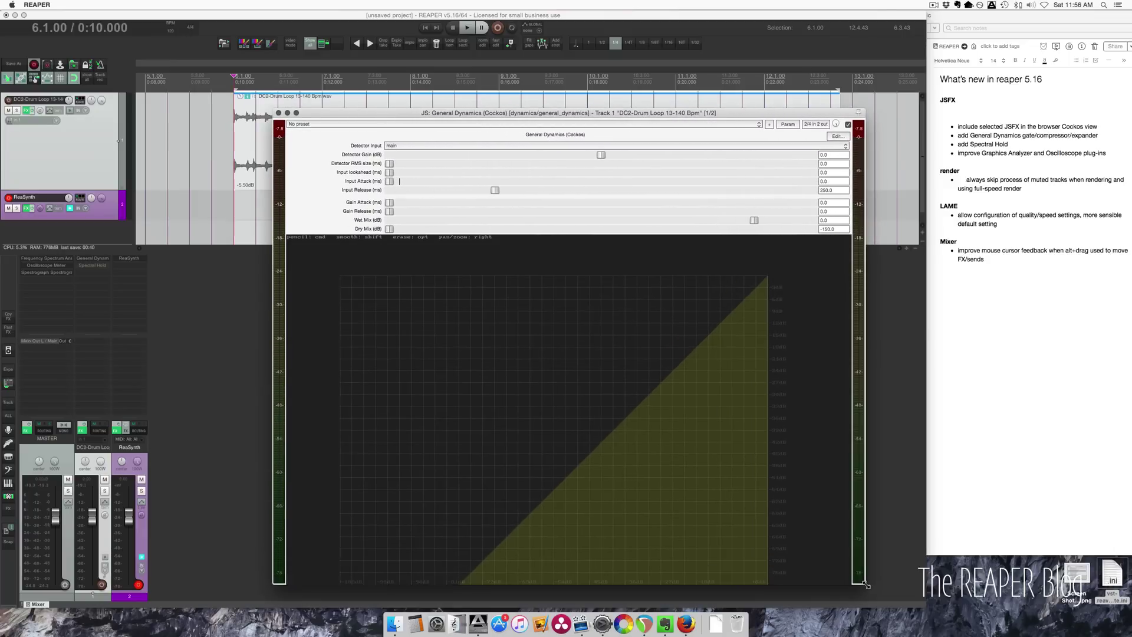
scroll(700, 450, down, 3)
scroll(689, 455, up, 10)
scroll(685, 456, down, 10)
scroll(685, 456, up, 2)
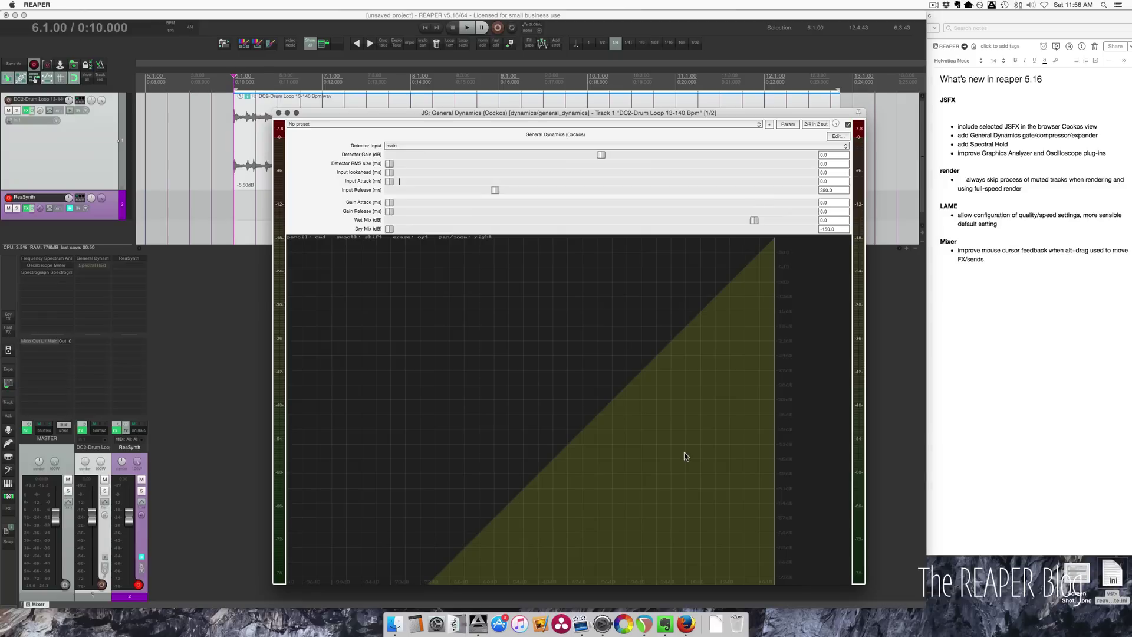
- Close the General Dynamics window, and enable Spectral Hold on track 1 with its window placed over the middle of the project
click(98, 260)
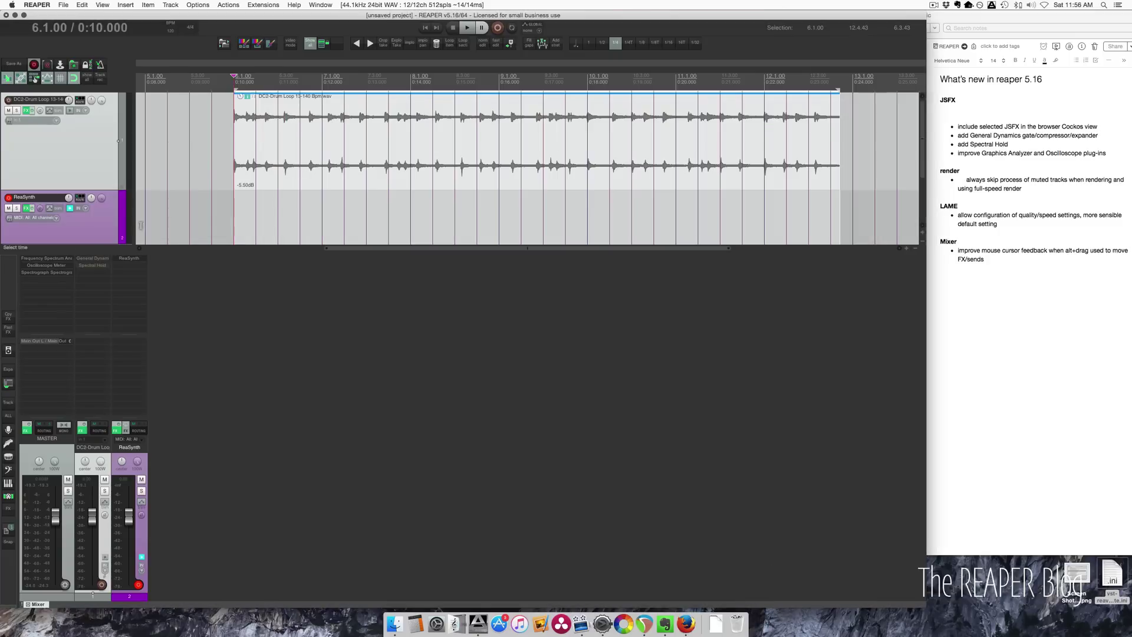
click(101, 266)
shift+click(106, 266)
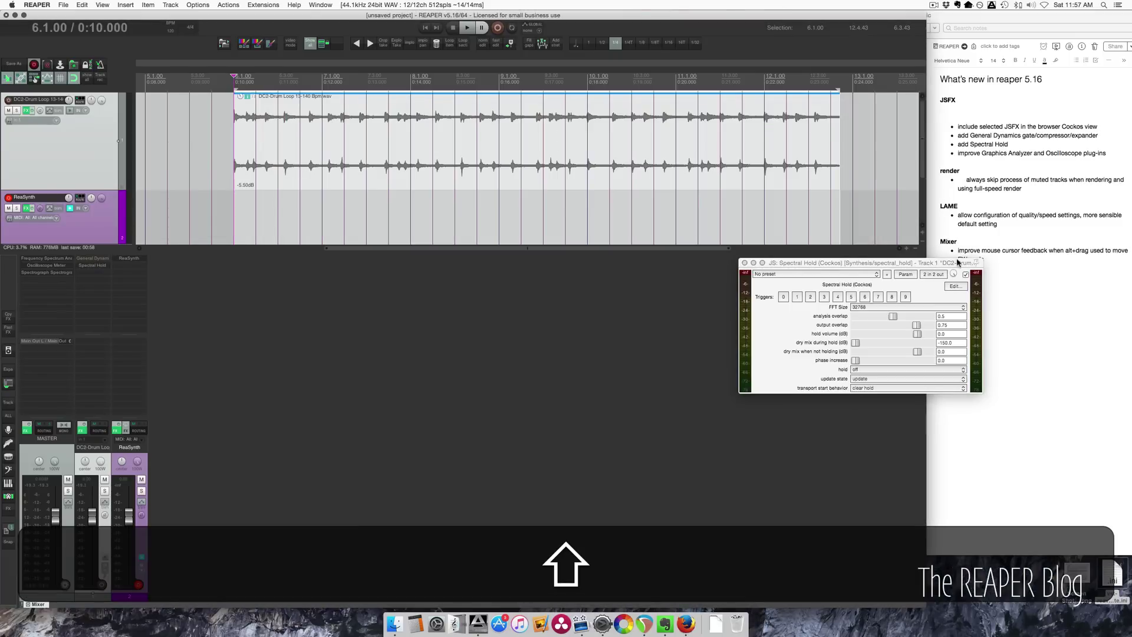
drag(855, 265, 648, 282)
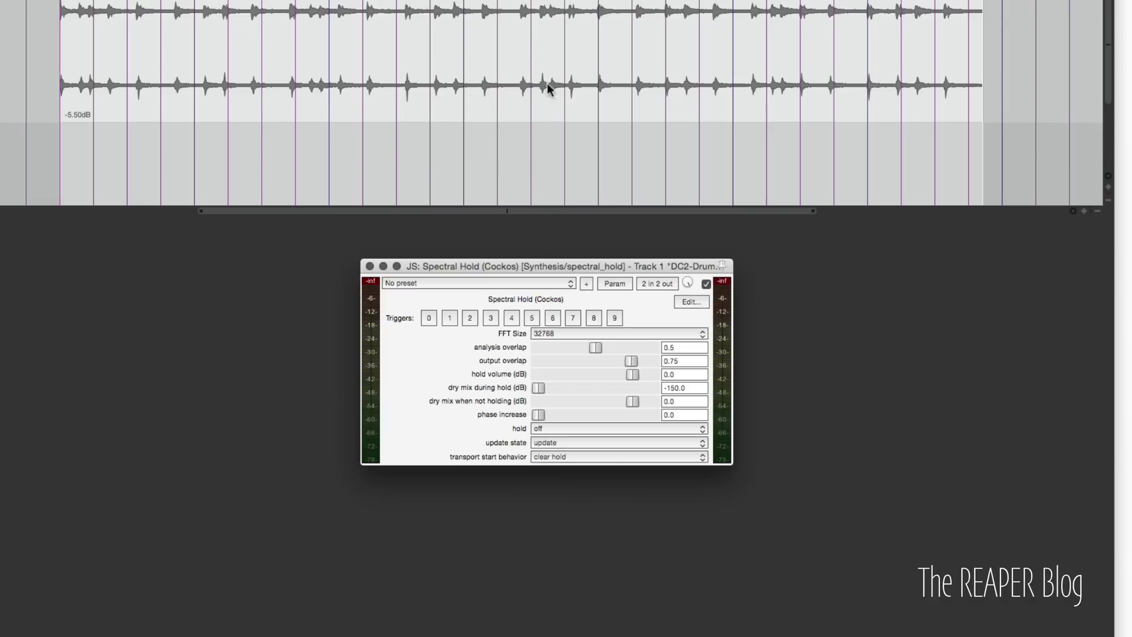
- Examine the FFT Size options and the dry mix during hold control of Spectral Hold
click(535, 334)
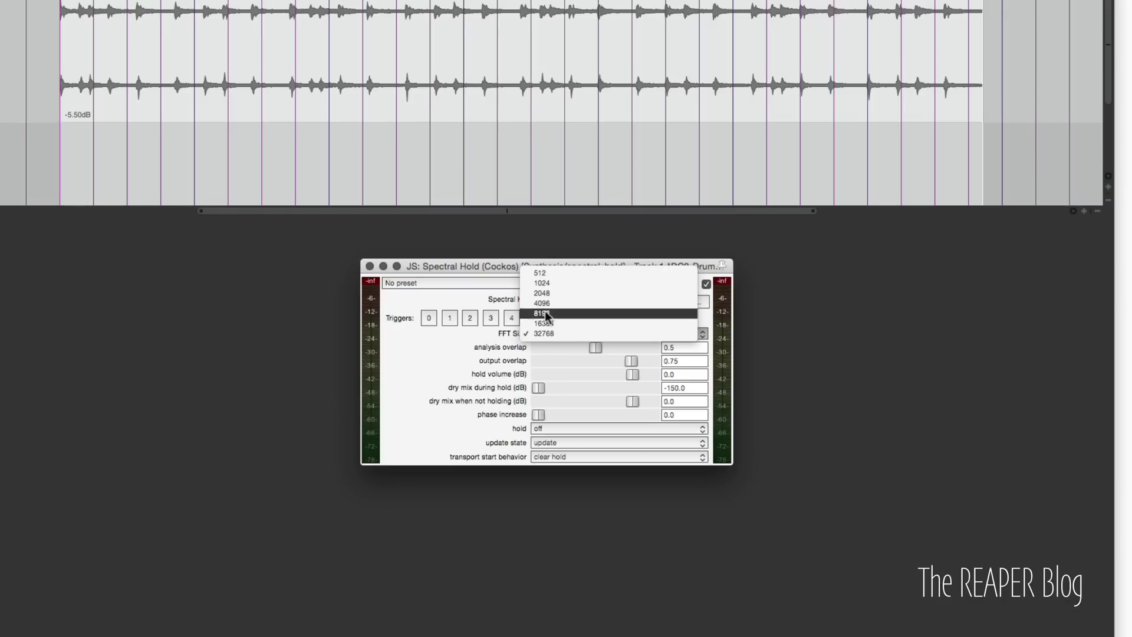
click(469, 335)
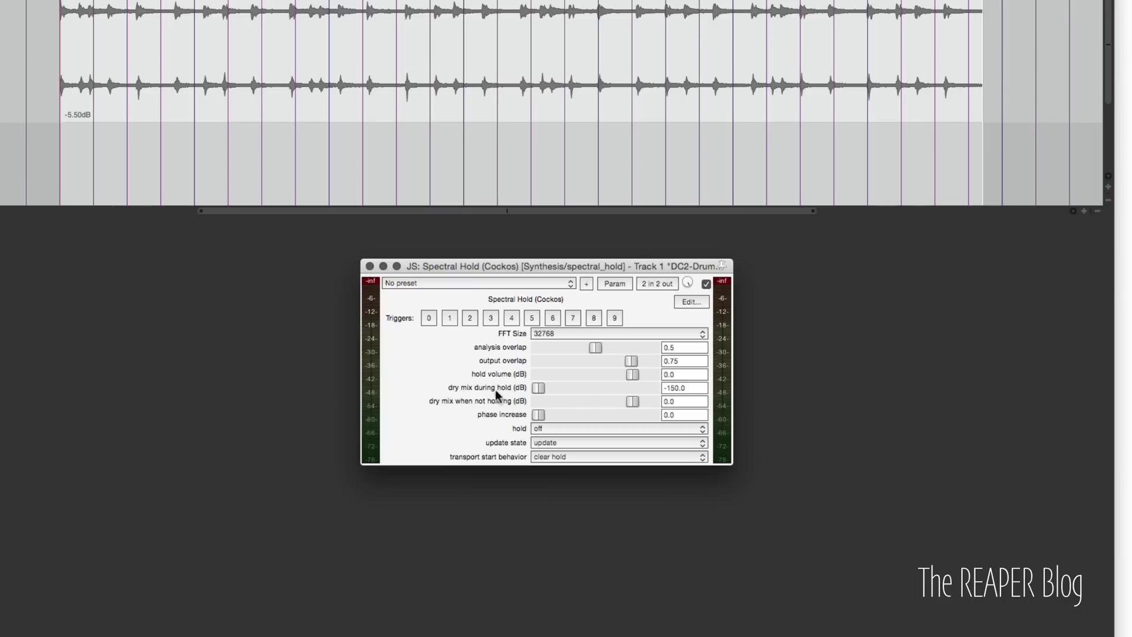
mouse_move(542, 389)
mouse_down()
mouse_move(610, 389)
mouse_move(538, 396)
mouse_up()
double_click(601, 390)
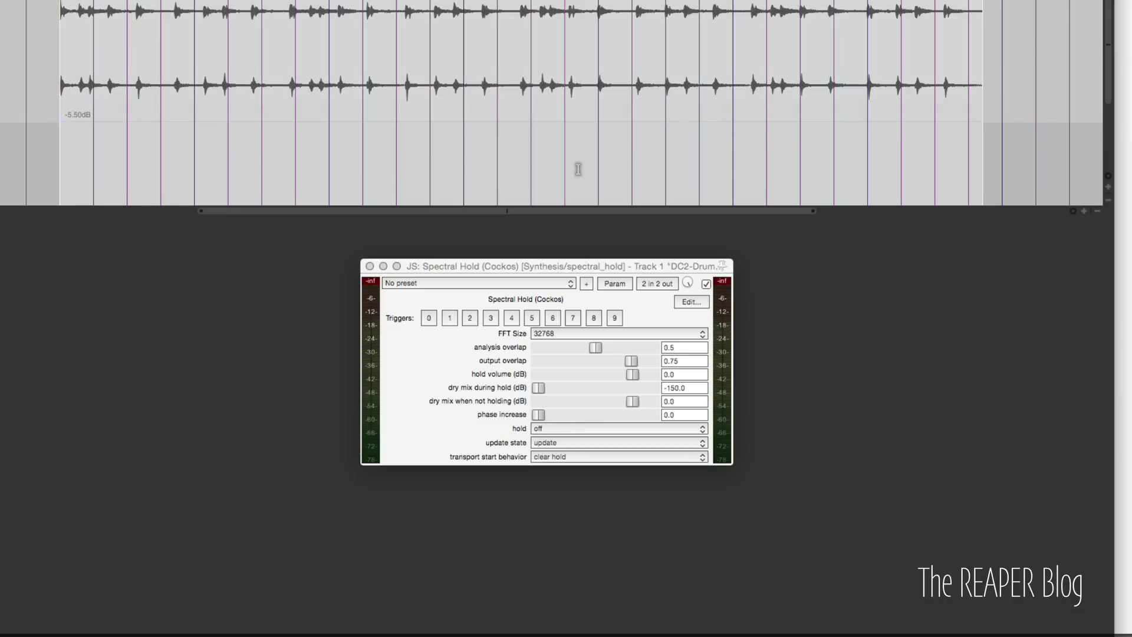
scroll(283, 125, down, 5)
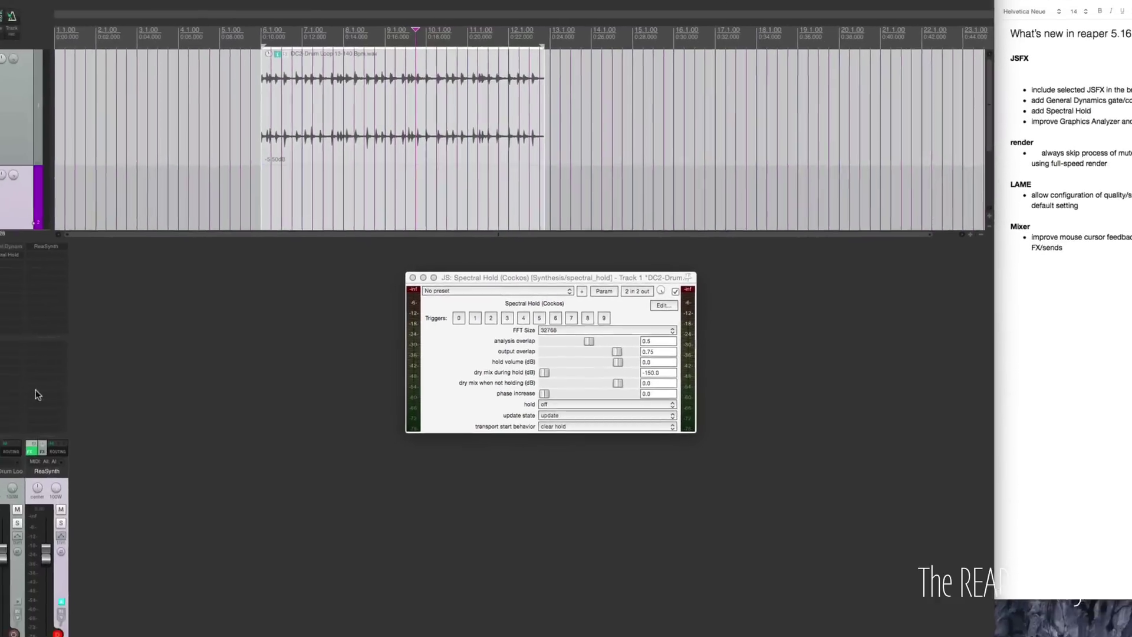
- Play the drum loop, freeze its sound in Spectral Hold with trigger 0, and refresh the held spectrum with trigger 2
key(alt+space)
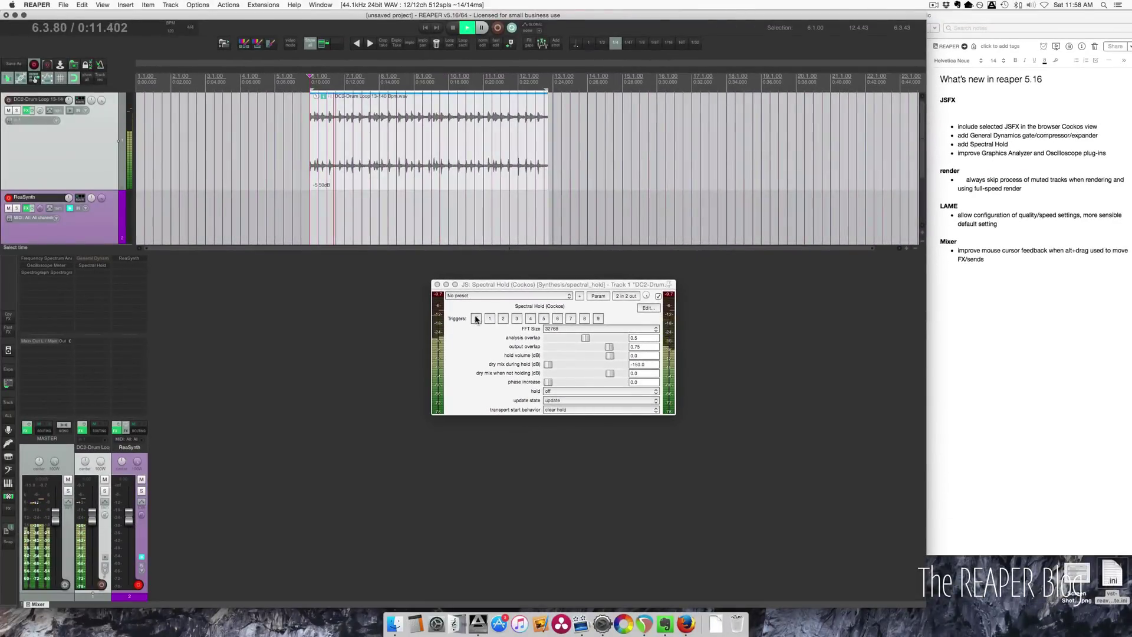
click(476, 321)
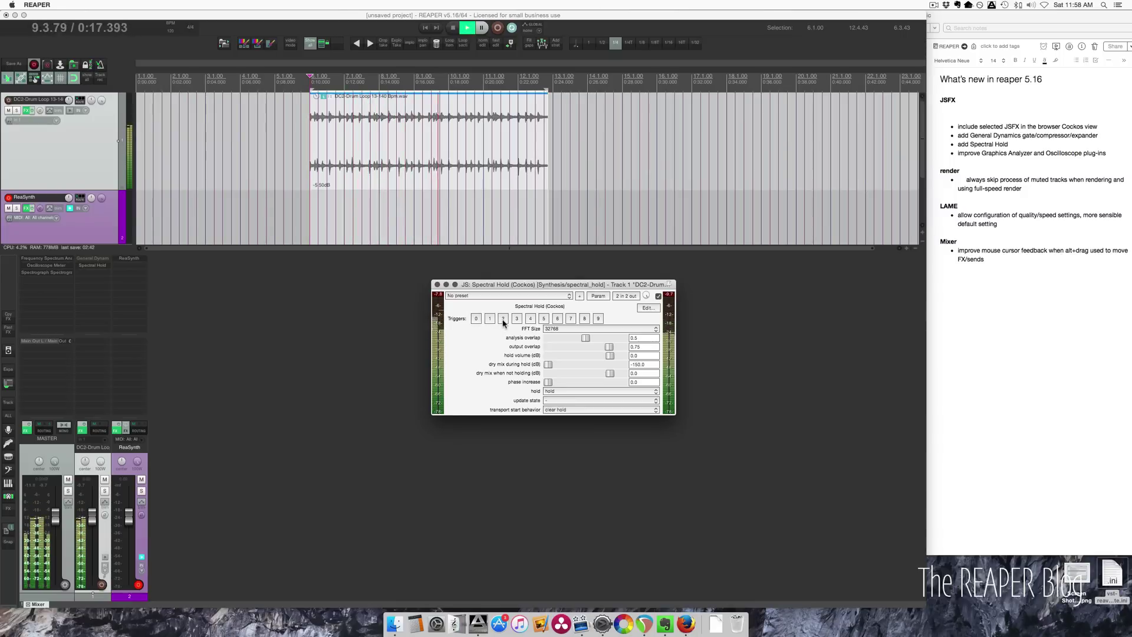
click(503, 323)
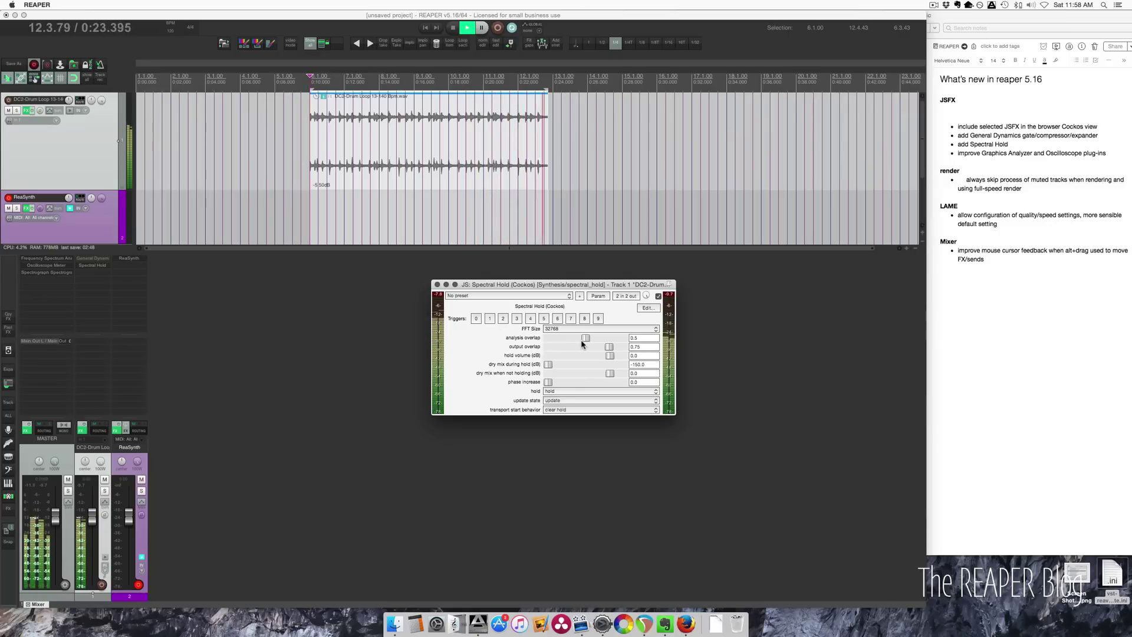
- Try a lower output overlap and restore its default, and test the phase increase at 9.0 and 2.0 during playback
mouse_move(611, 348)
mouse_down()
mouse_move(555, 350)
mouse_move(593, 350)
mouse_up()
double_click(594, 348)
drag(551, 382, 628, 387)
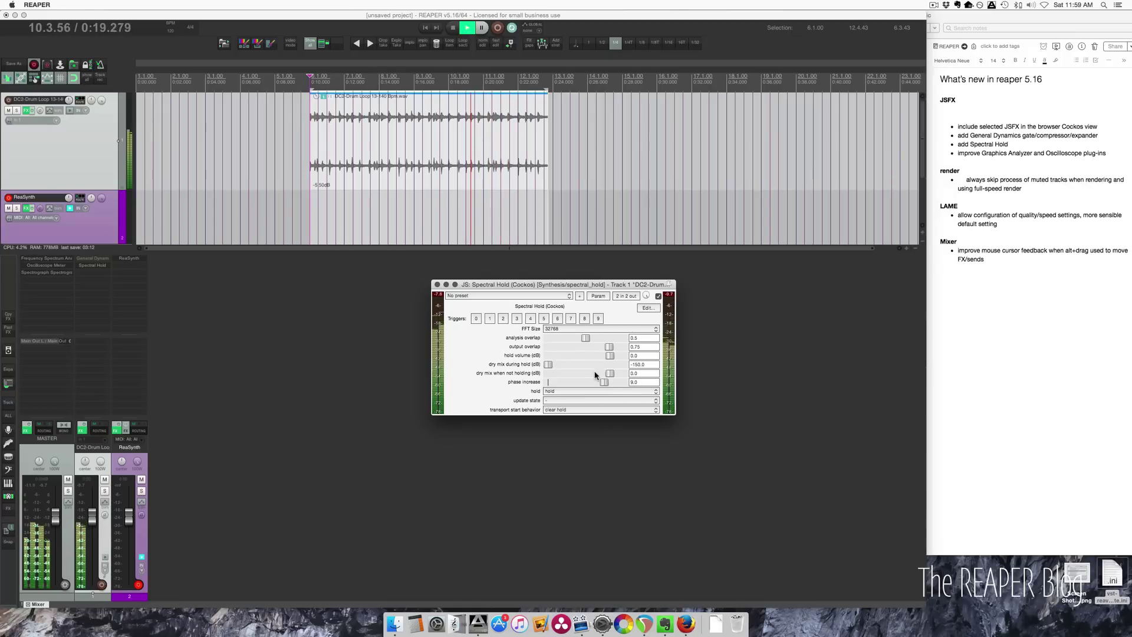
drag(606, 383, 562, 384)
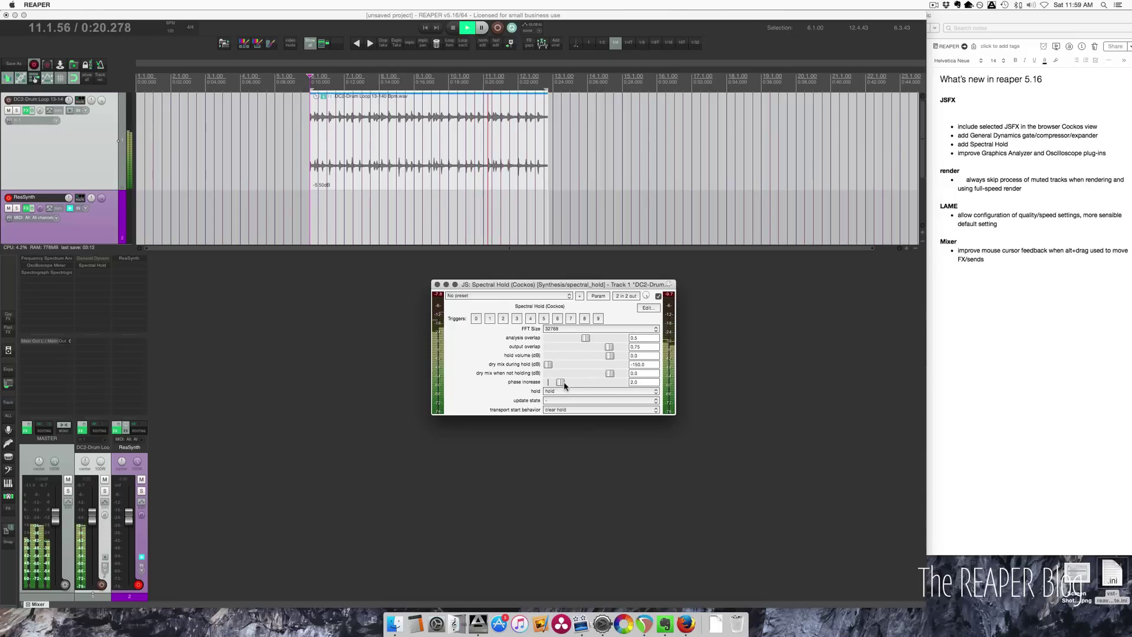
- Set the FFT size to 1024 and refresh the held spectrum, using a phase increase of 4.0 and an output overlap of 0.85
click(564, 329)
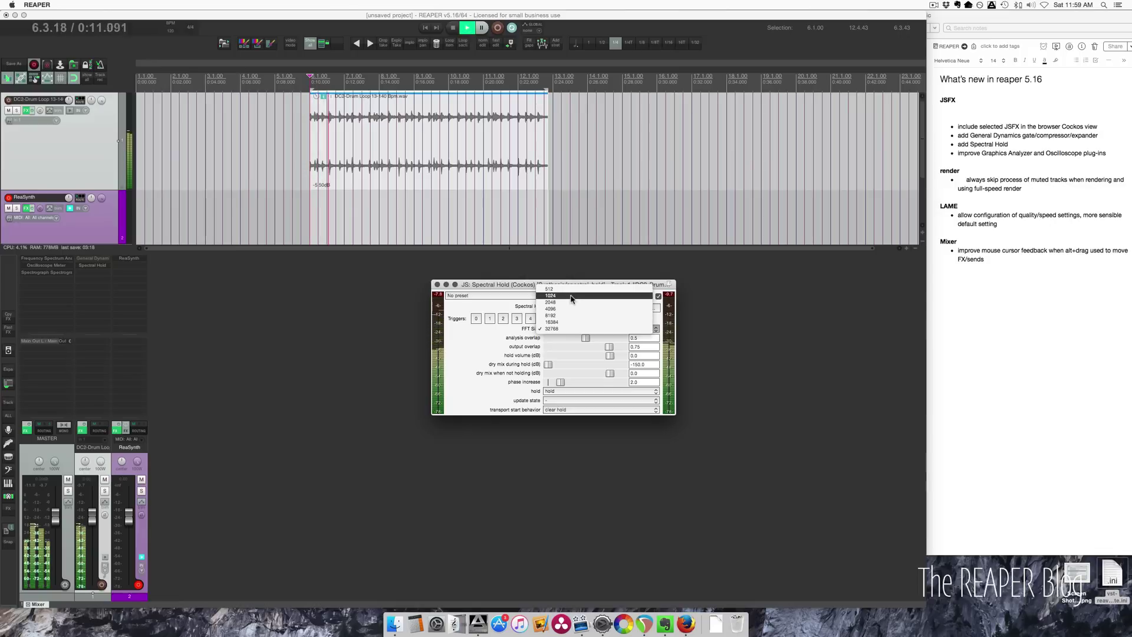
click(566, 296)
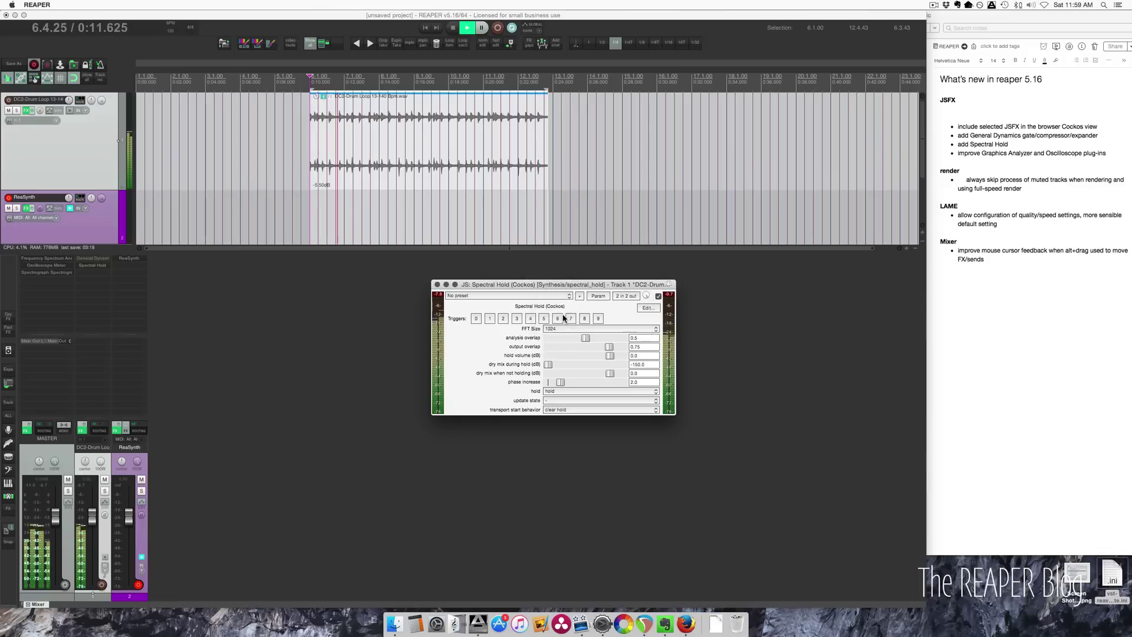
click(502, 319)
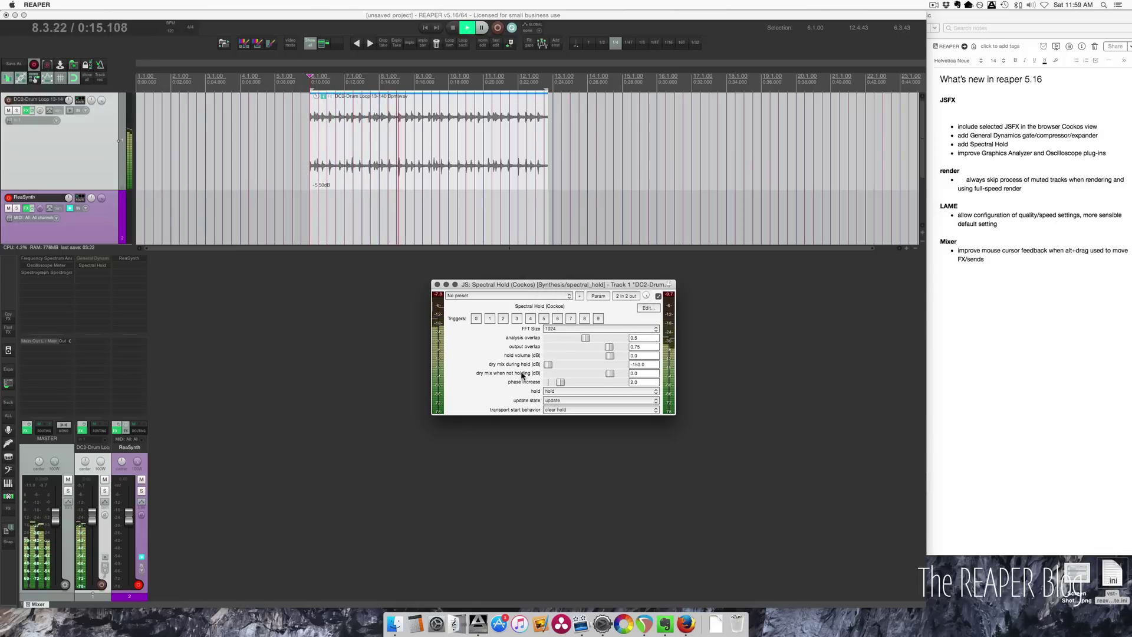
mouse_move(560, 382)
mouse_down()
mouse_move(616, 384)
mouse_move(573, 385)
mouse_up()
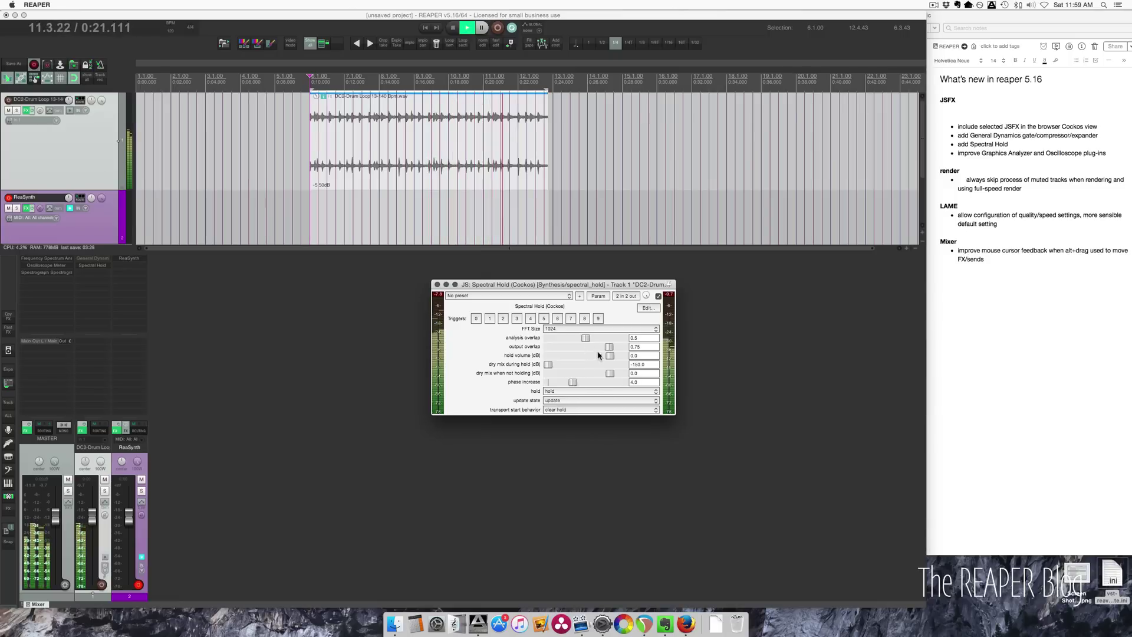
mouse_move(609, 348)
mouse_down()
mouse_move(557, 348)
mouse_move(622, 348)
mouse_up()
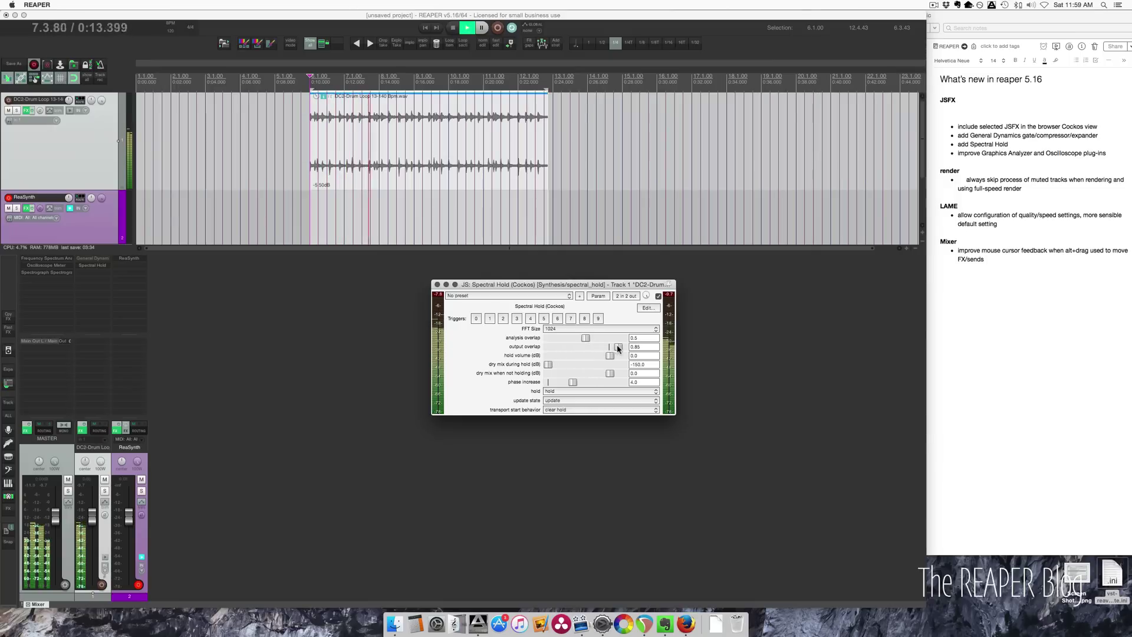
- Set FFT size to 4096, phase increase to 10.0, dry mix during hold to -13.0 dB and output overlap to 0.51, and stop playback
drag(572, 382, 556, 350)
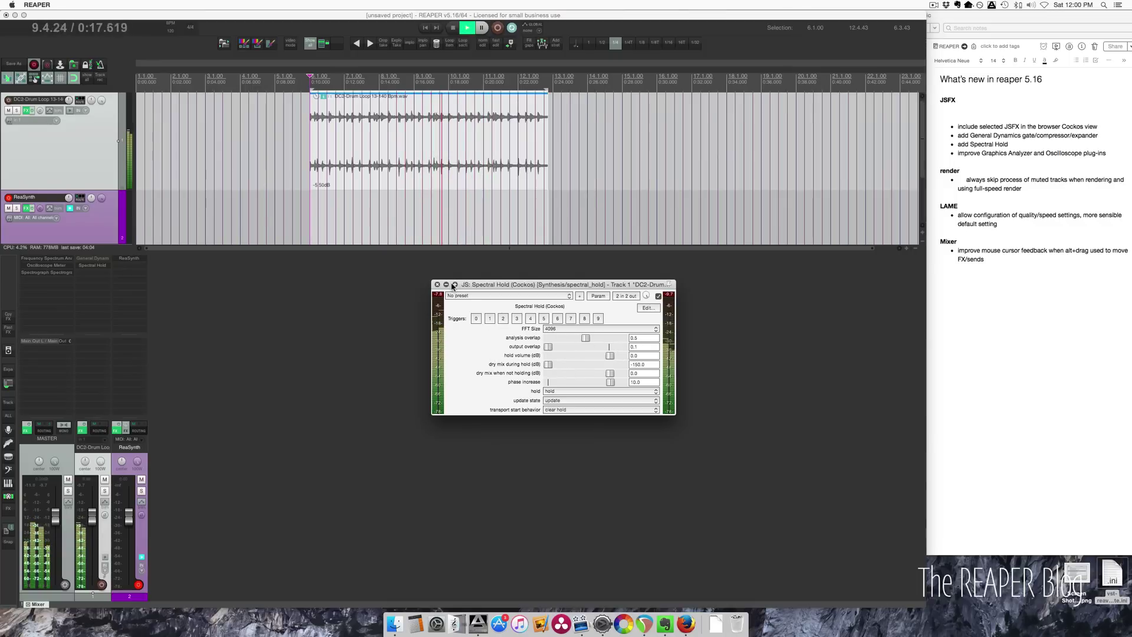
drag(548, 365, 590, 351)
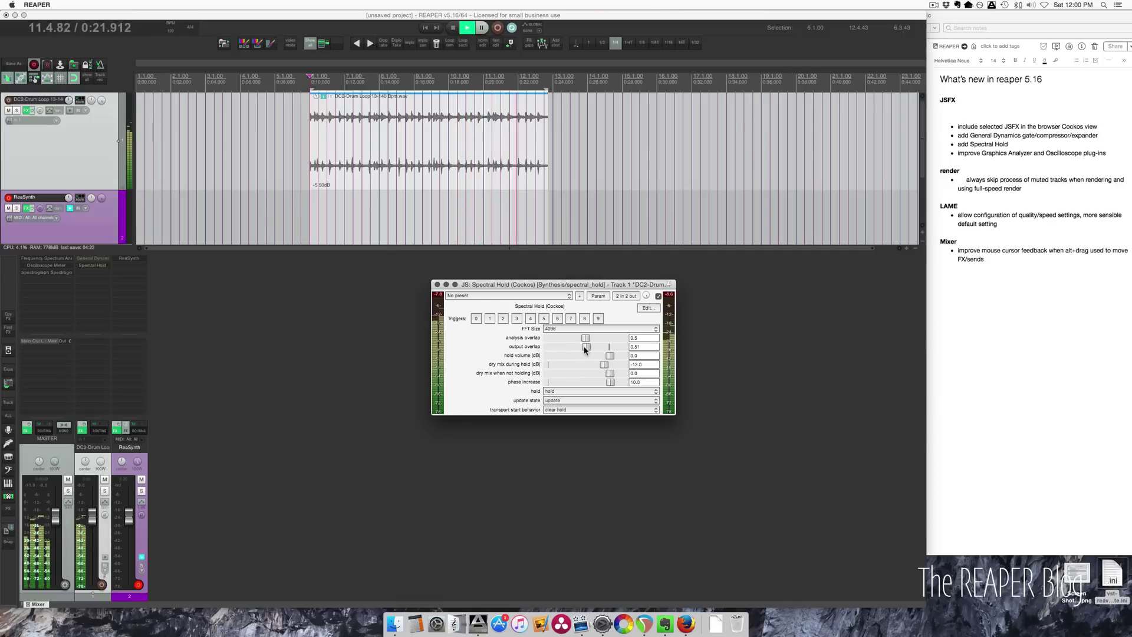
key(space)
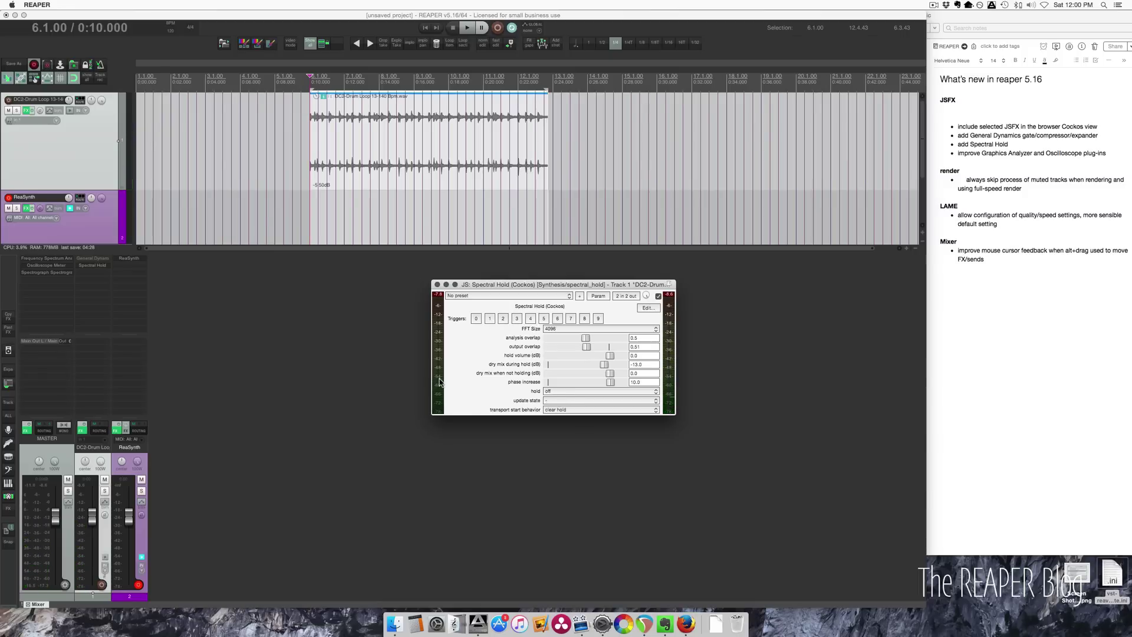
- Open the Spectral Hold source code, move its window up over the timeline, and look through the code
click(643, 310)
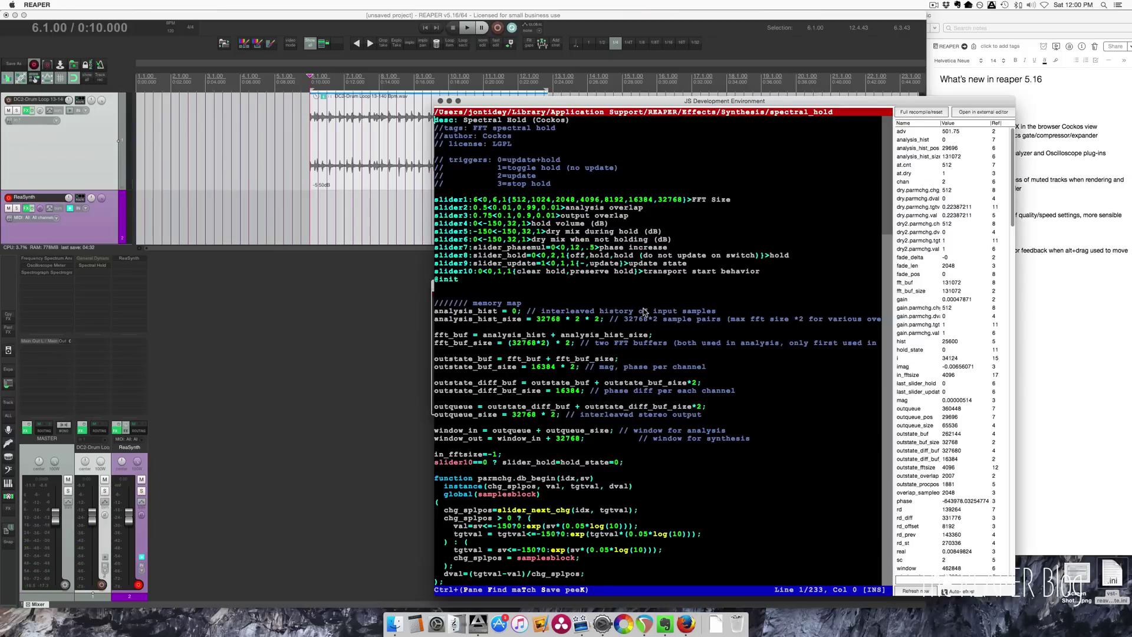
drag(704, 112, 727, 70)
scroll(736, 312, down, 10)
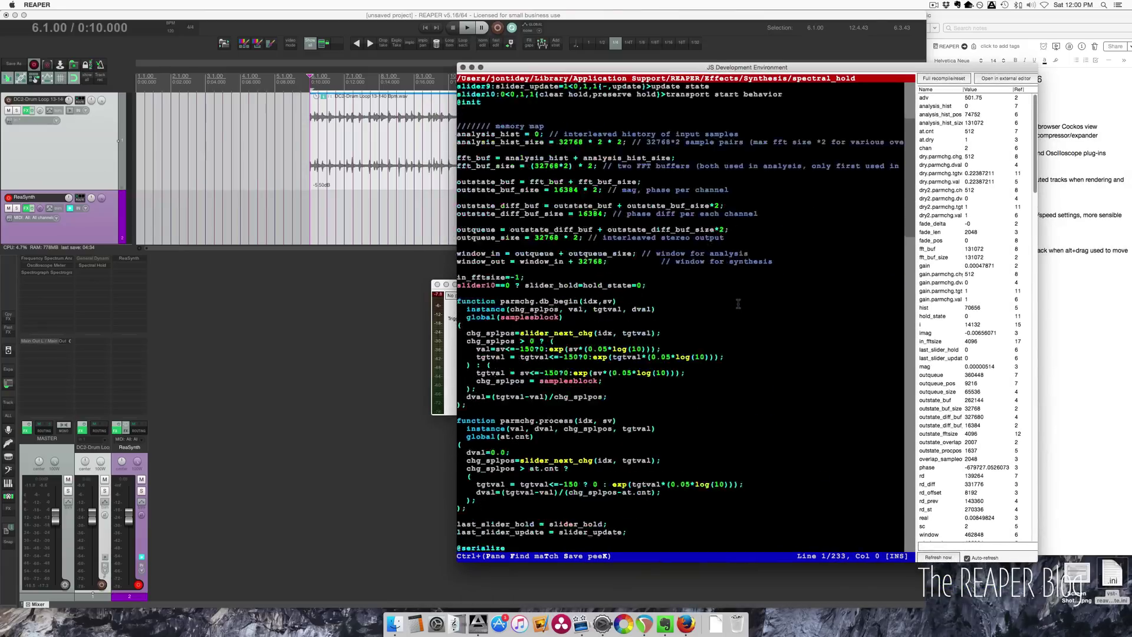
scroll(737, 313, up, 10)
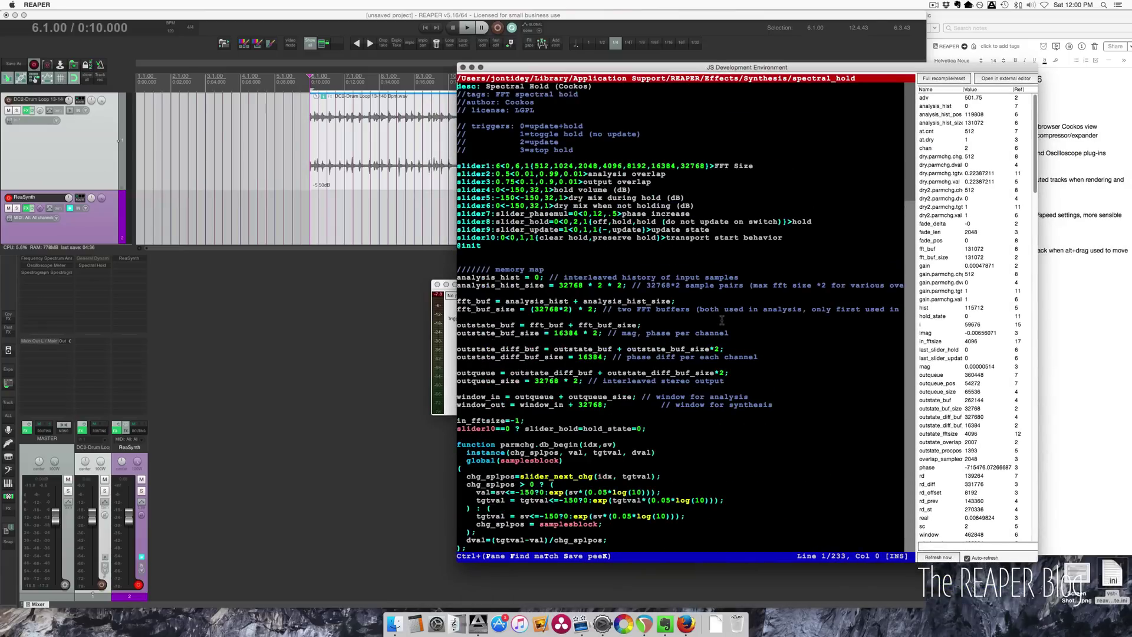
- Examine the descriptions of triggers 0 to 3 in the header comments by highlighting them line by line
drag(472, 126, 619, 135)
click(591, 143)
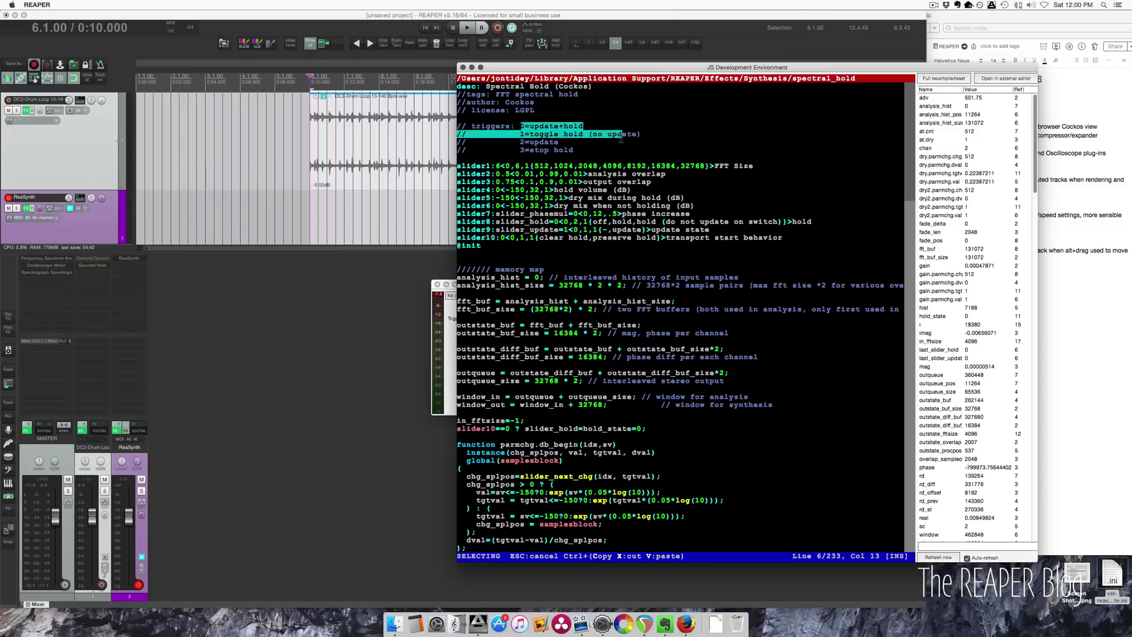
click(594, 141)
drag(537, 135, 596, 142)
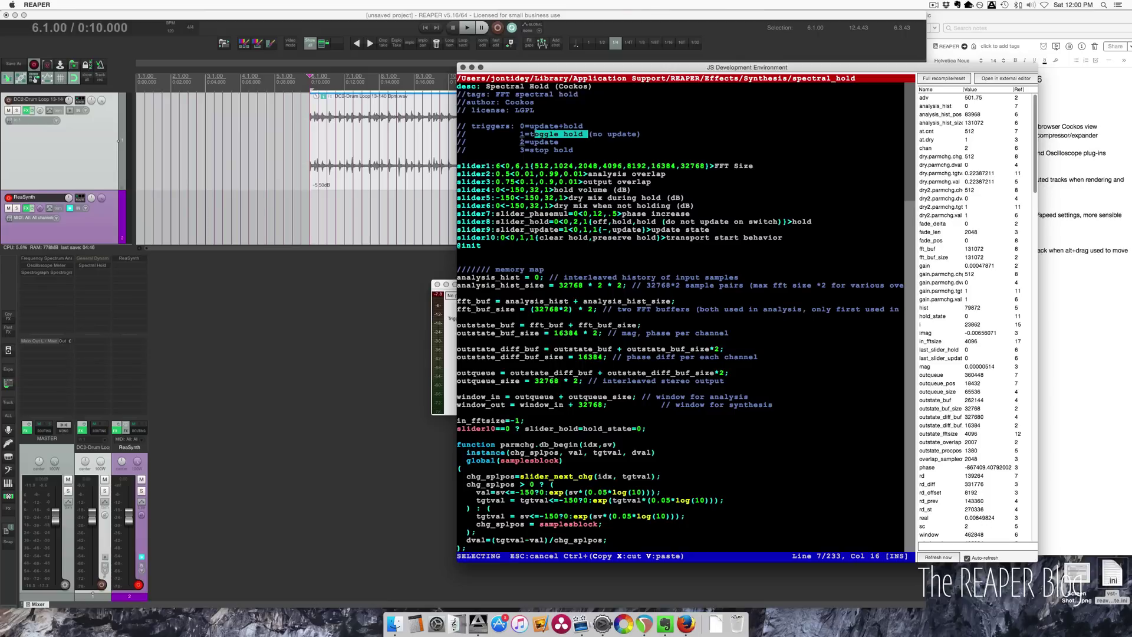
drag(521, 142, 580, 152)
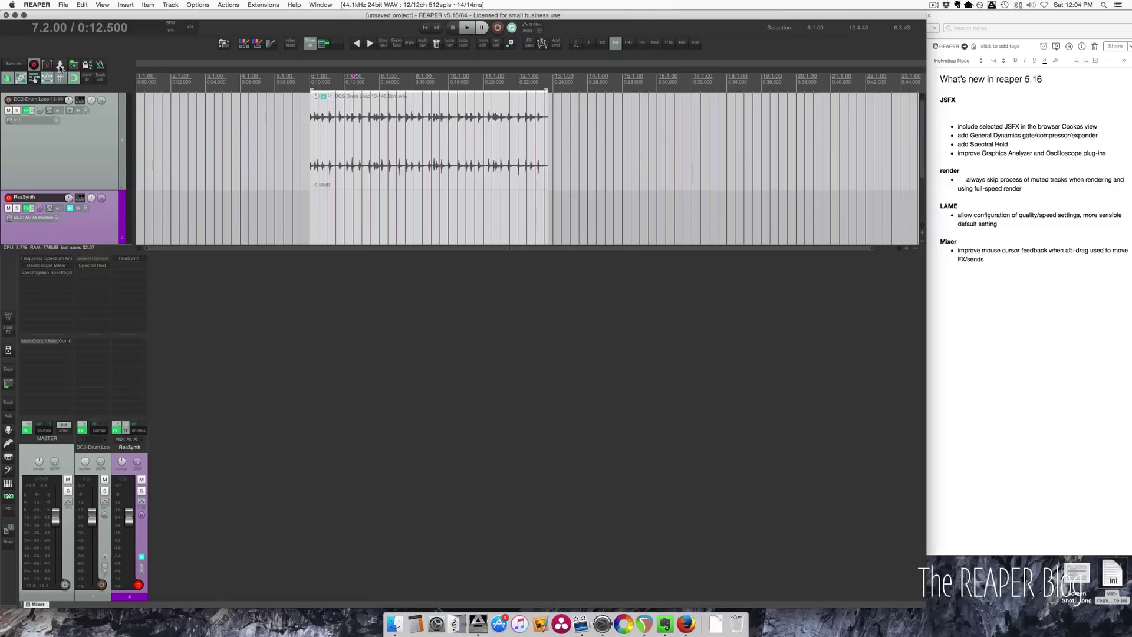
- Open the render settings, move the dialog clear of the track panel, and set the output format to MP3 (encoder by LAME project)
click(60, 67)
drag(273, 143, 393, 196)
click(313, 355)
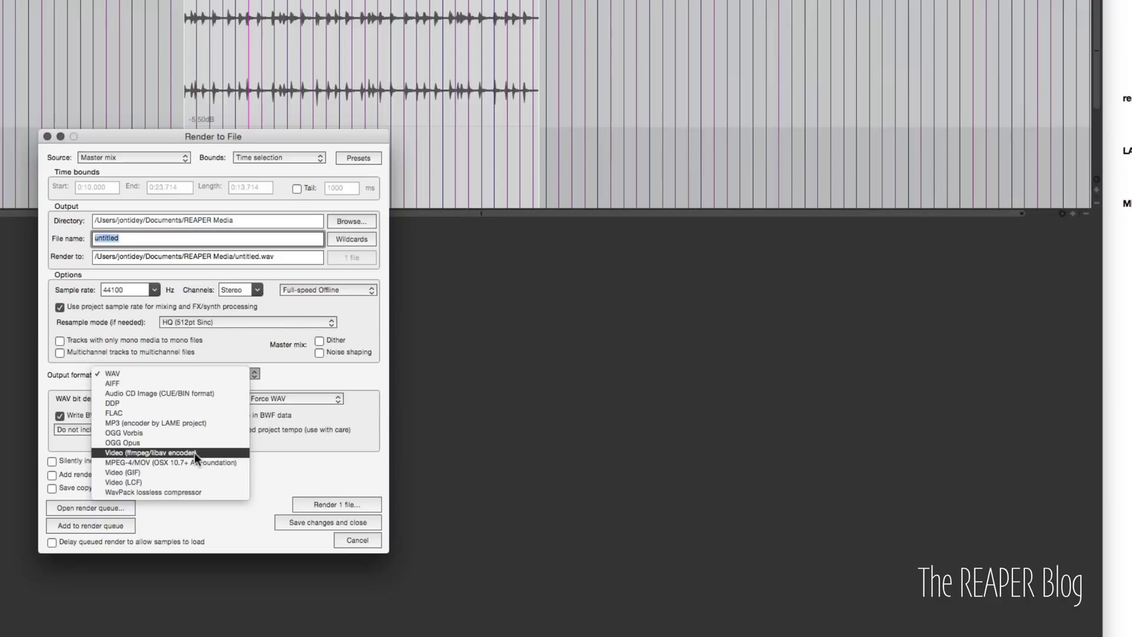
click(174, 425)
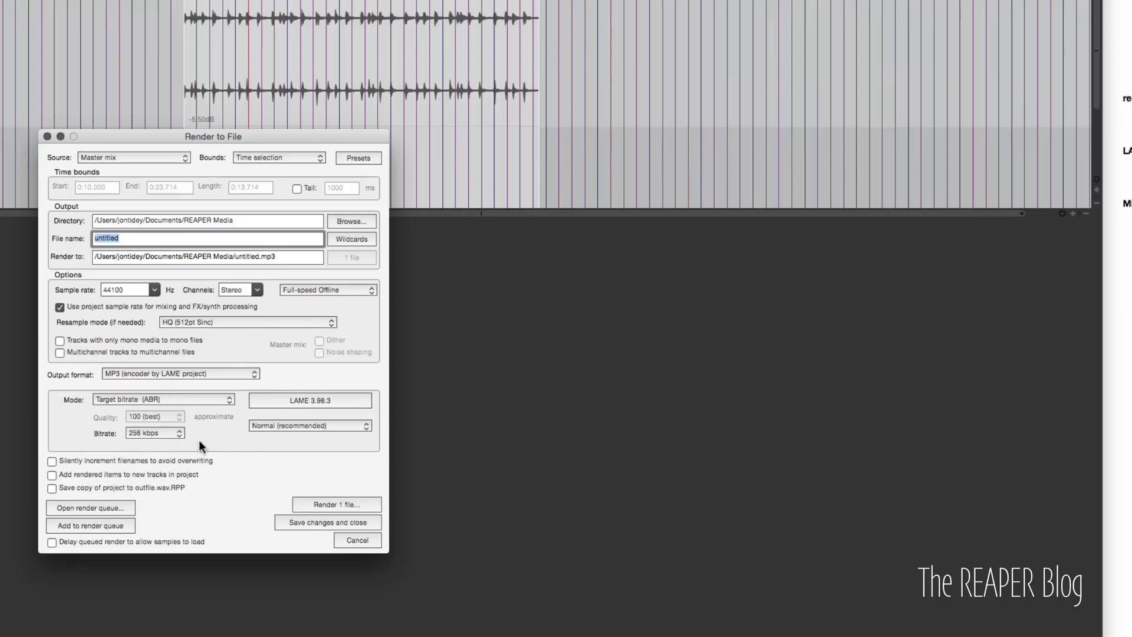
- Examine the LAME encoder's quality and speed options, from Maximum (slow) to Fastest encode, and close the render dialog
click(285, 428)
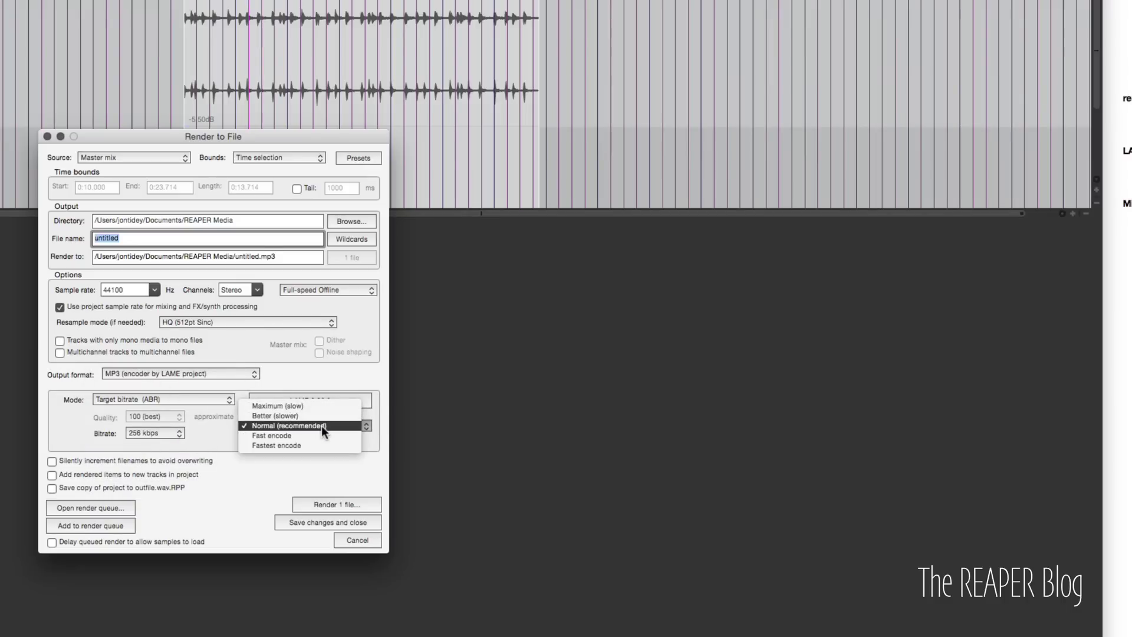
click(317, 459)
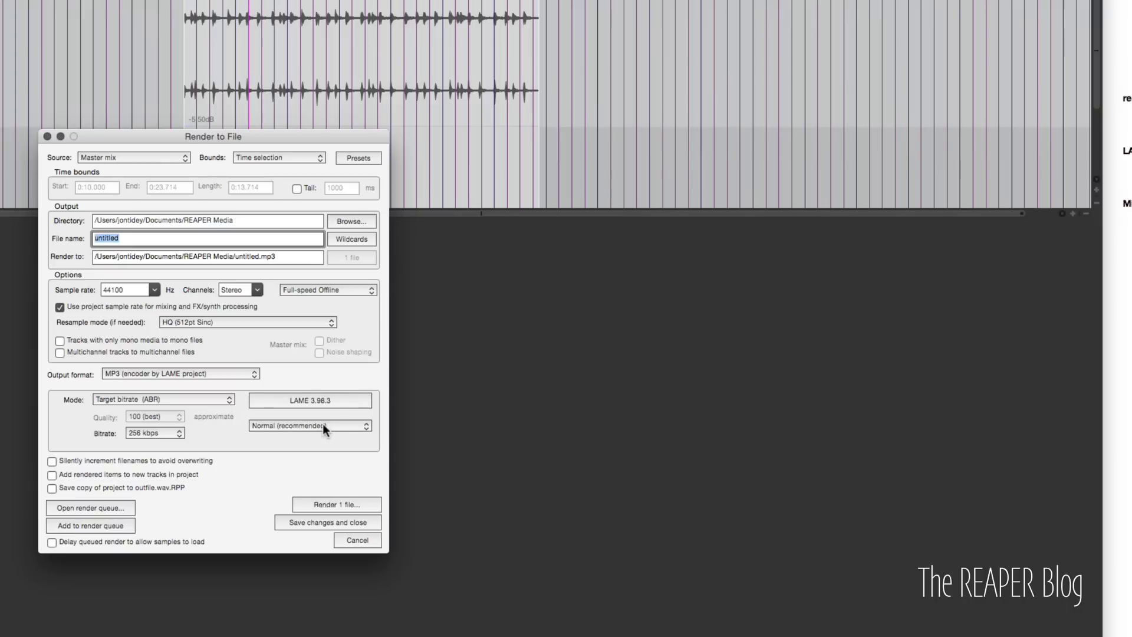
click(324, 425)
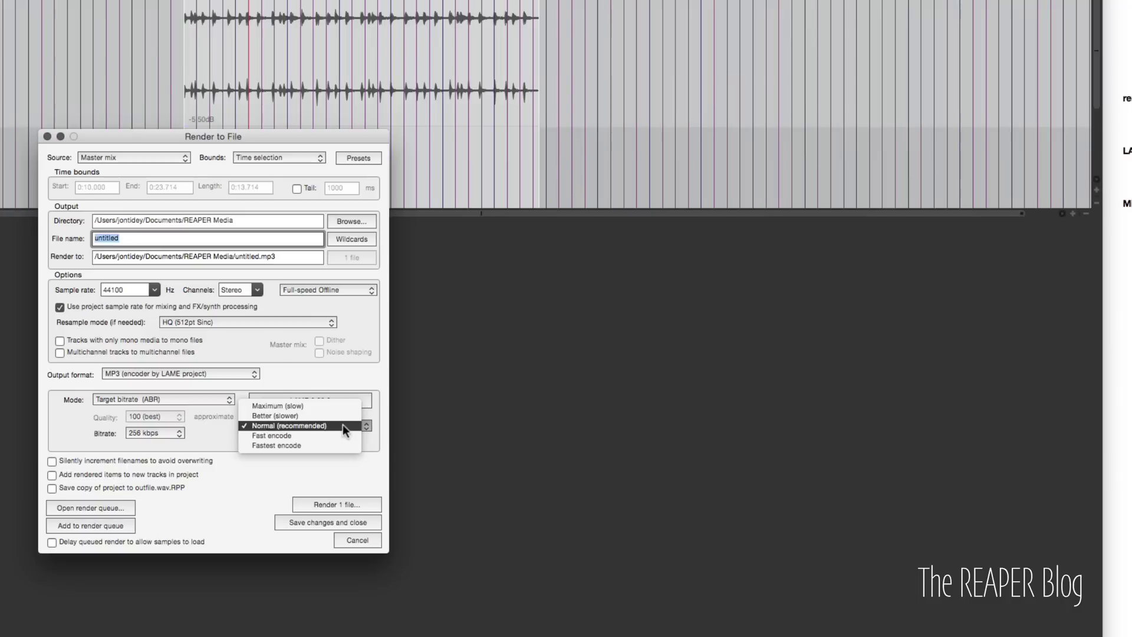
click(342, 424)
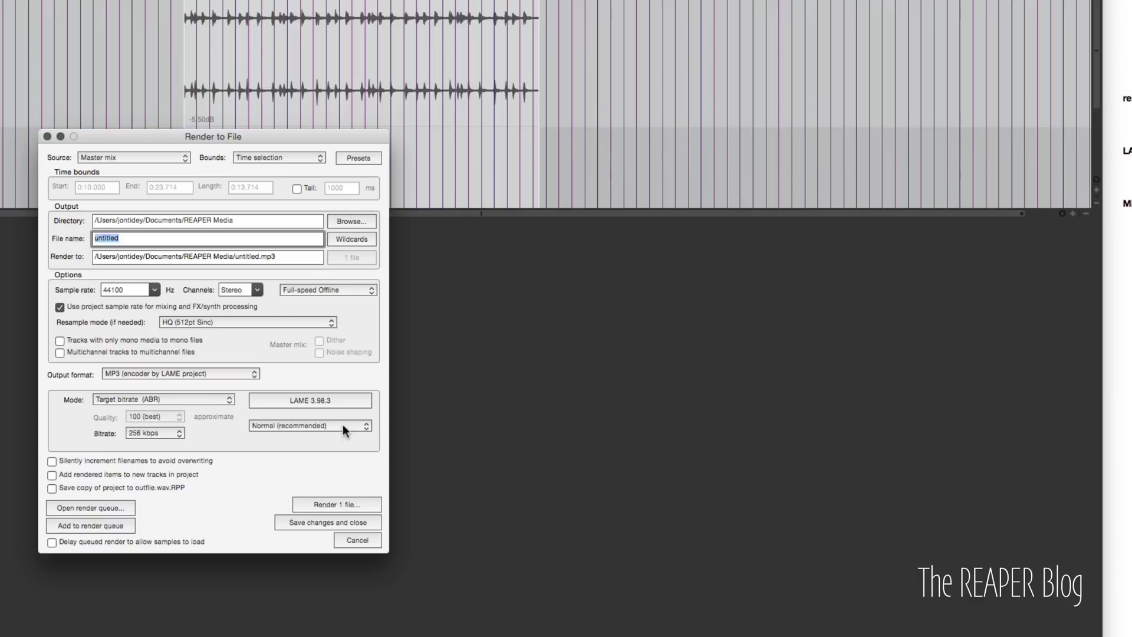
click(342, 424)
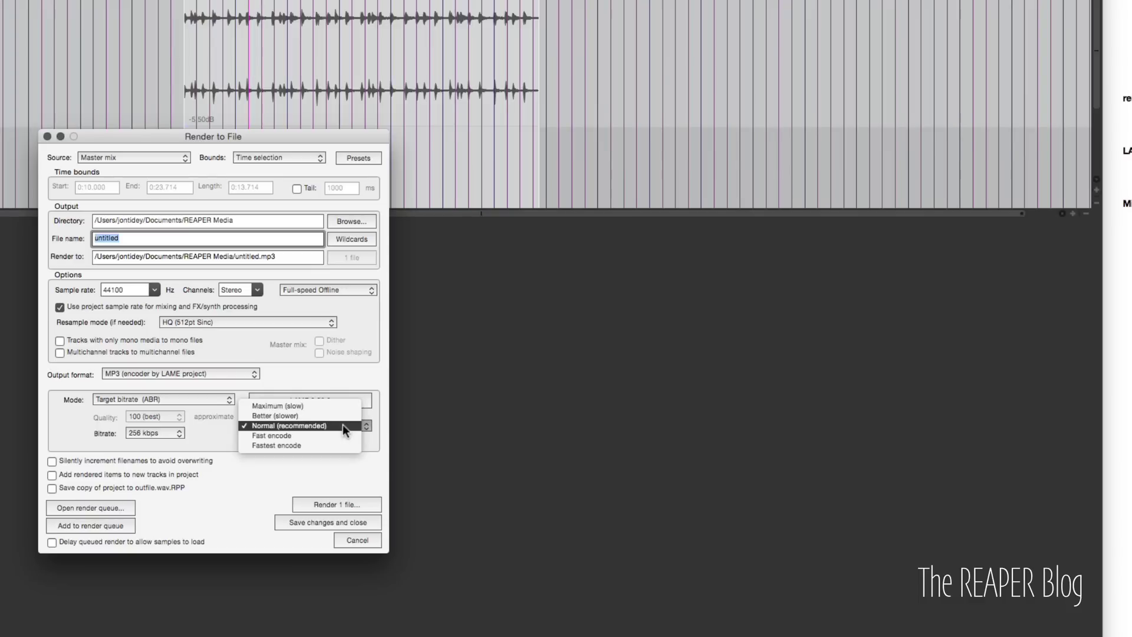
click(337, 403)
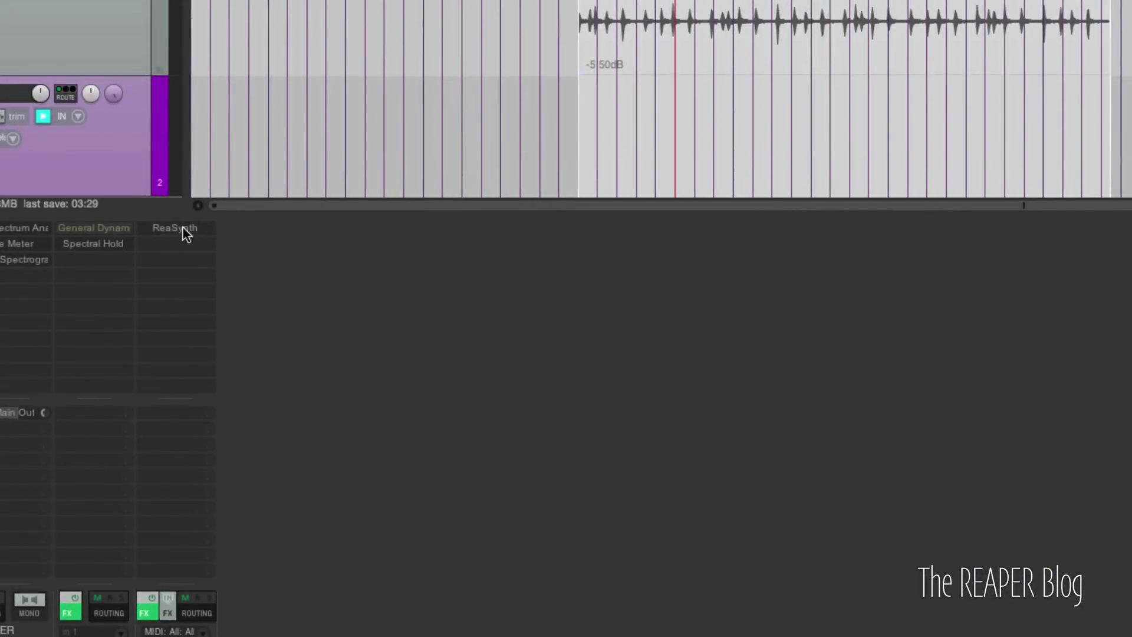
- Move Spectral Hold in the mixer from the drum loop track to the ReaSynth track, and move it back to the drum loop track
drag(107, 243, 192, 270)
key(alt)
drag(192, 270, 155, 261)
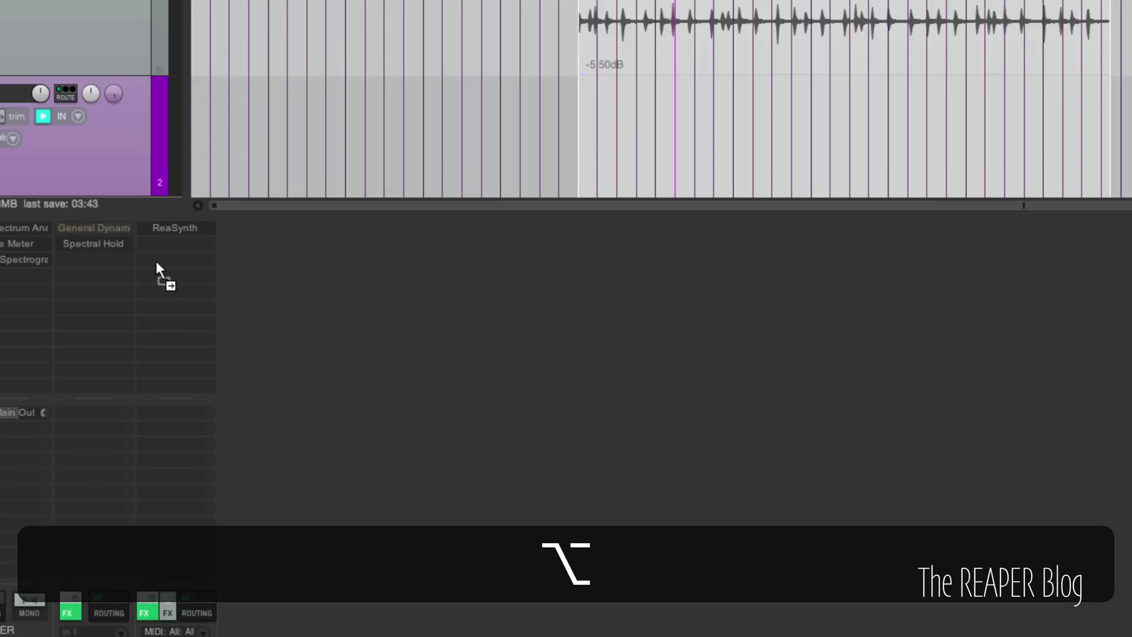
drag(155, 263, 155, 261)
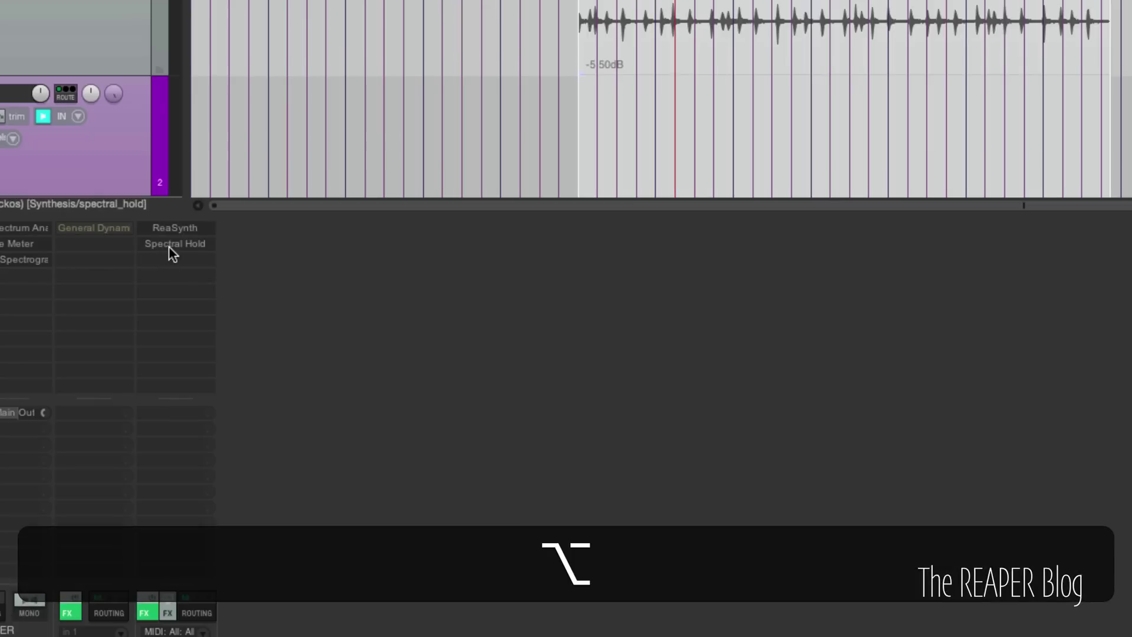
drag(179, 246, 113, 273)
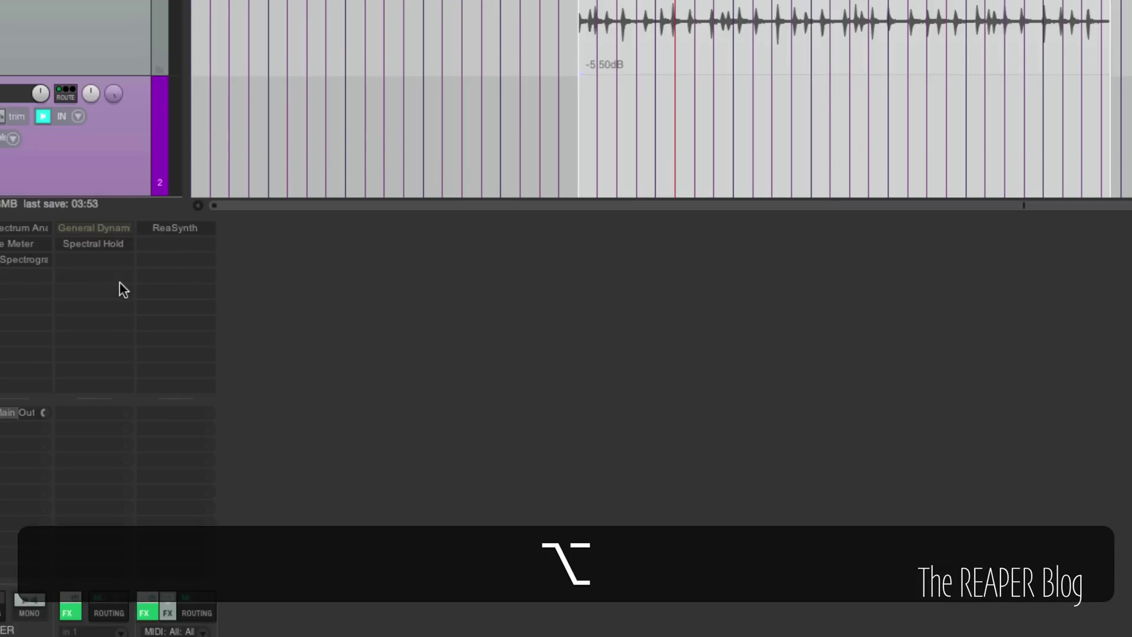